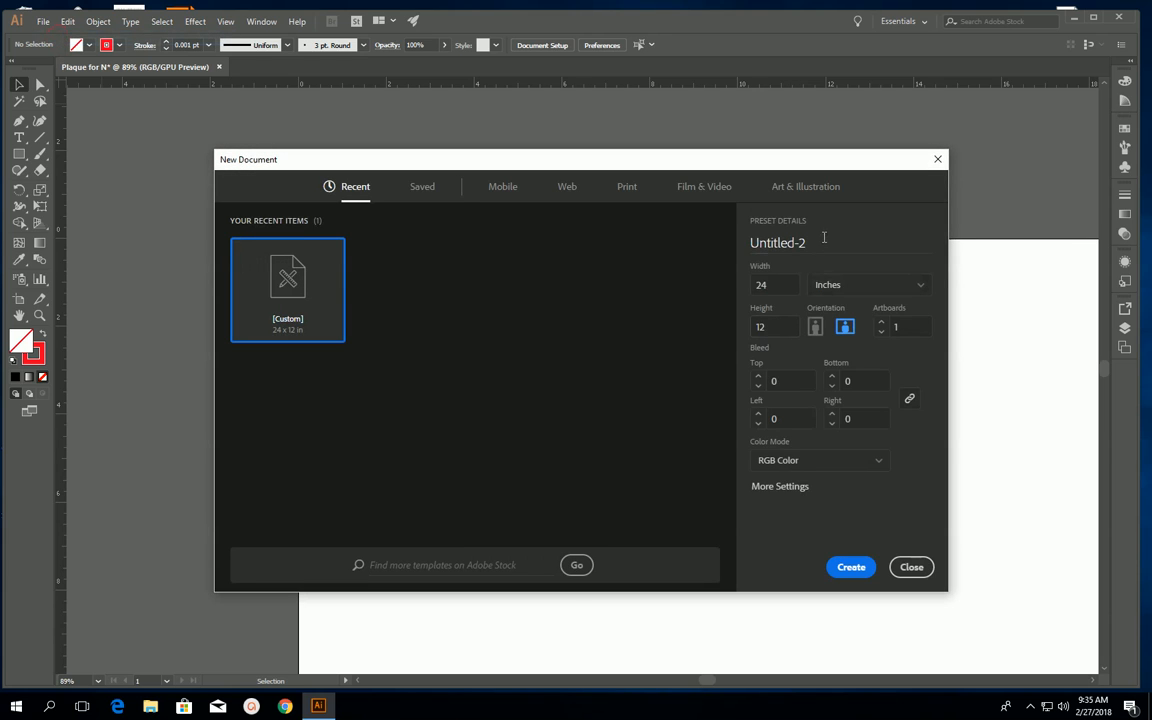
# - Create a new document 24 inches wide and 12 inches high in RGB Color with one artboard
pyautogui.click(833, 289)
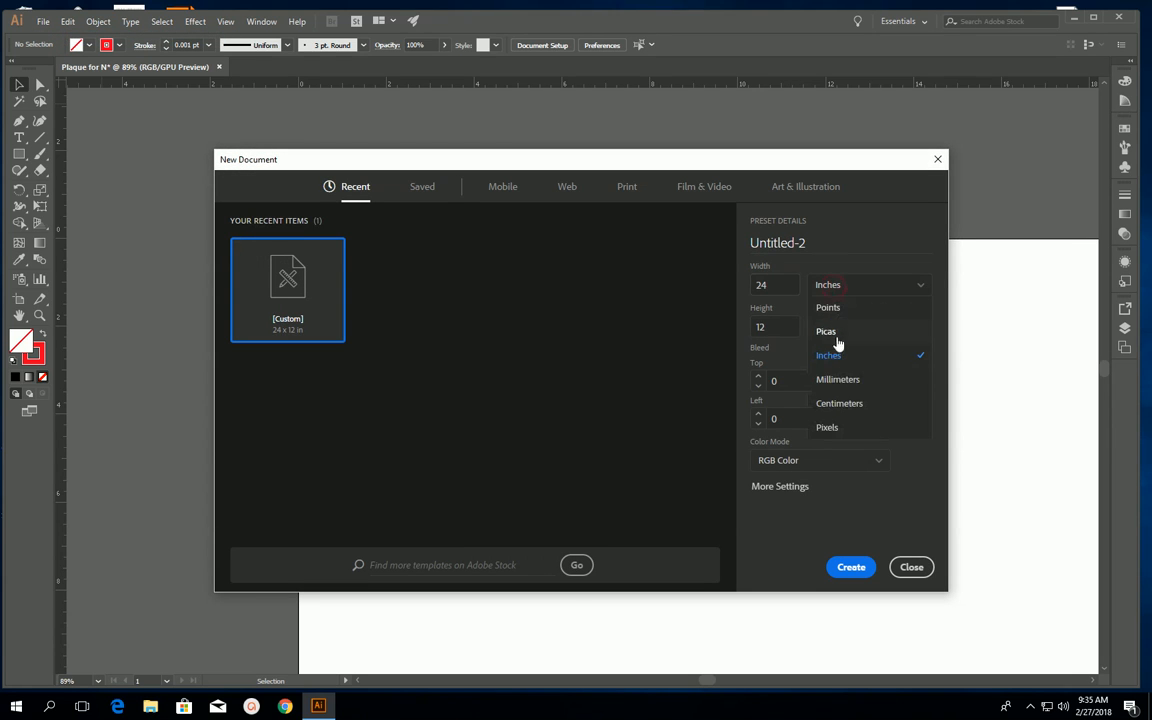
pyautogui.click(836, 356)
pyautogui.click(762, 285)
pyautogui.click(776, 328)
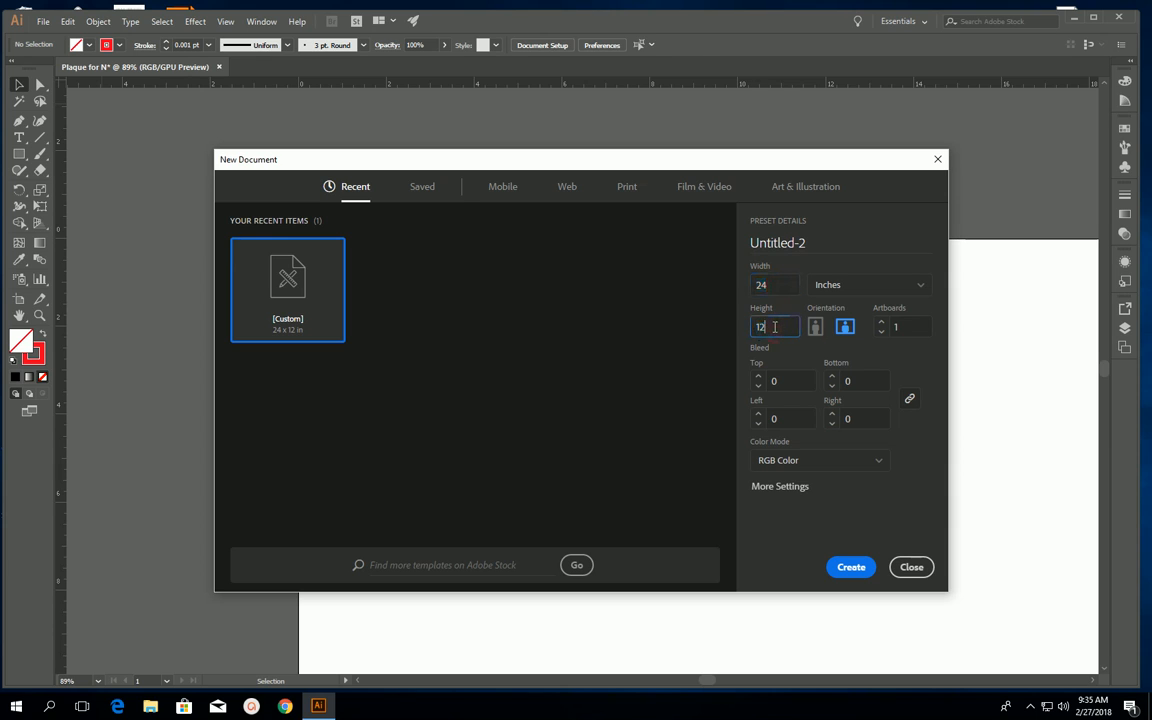
pyautogui.click(851, 568)
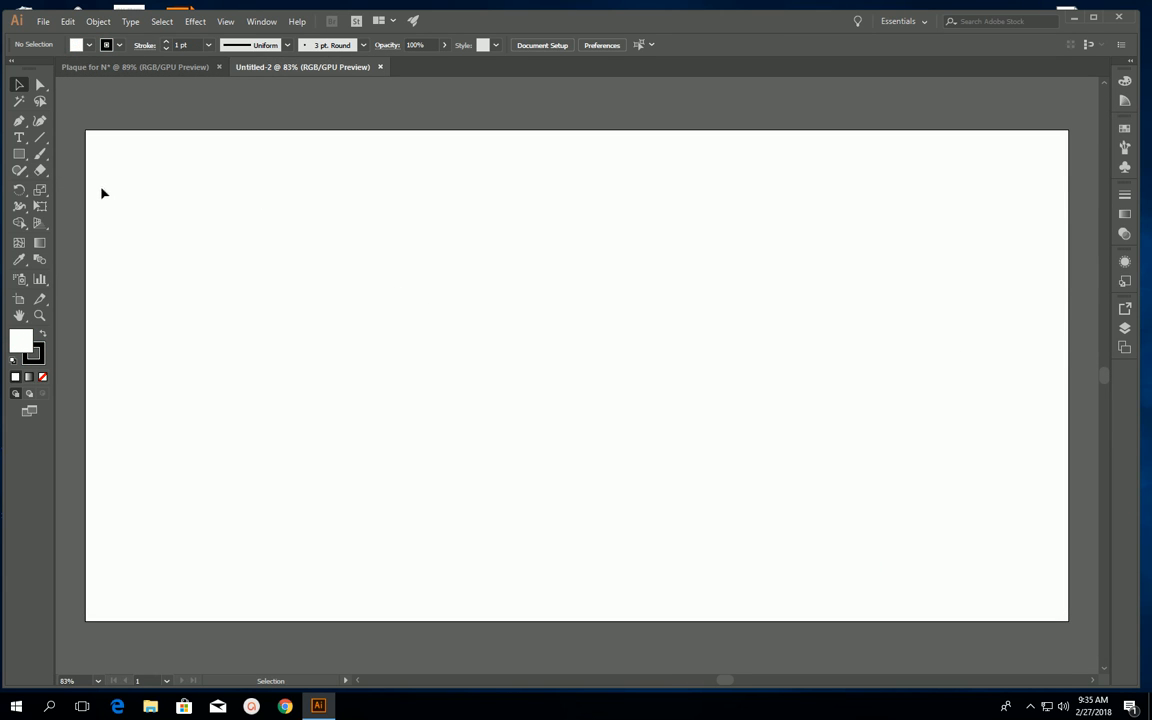
# - Draw a rectangle 3 in wide and 5 in high on the artboard
pyautogui.click(18, 154)
pyautogui.click(162, 213)
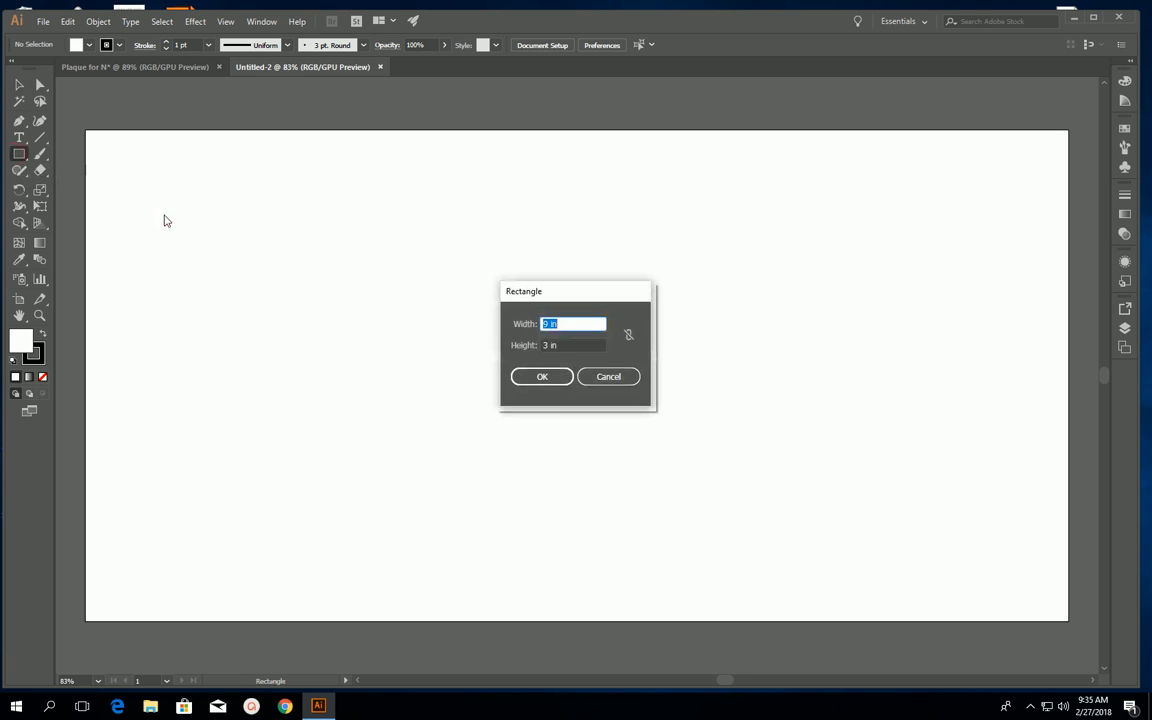
pyautogui.write('3')
pyautogui.click(580, 345)
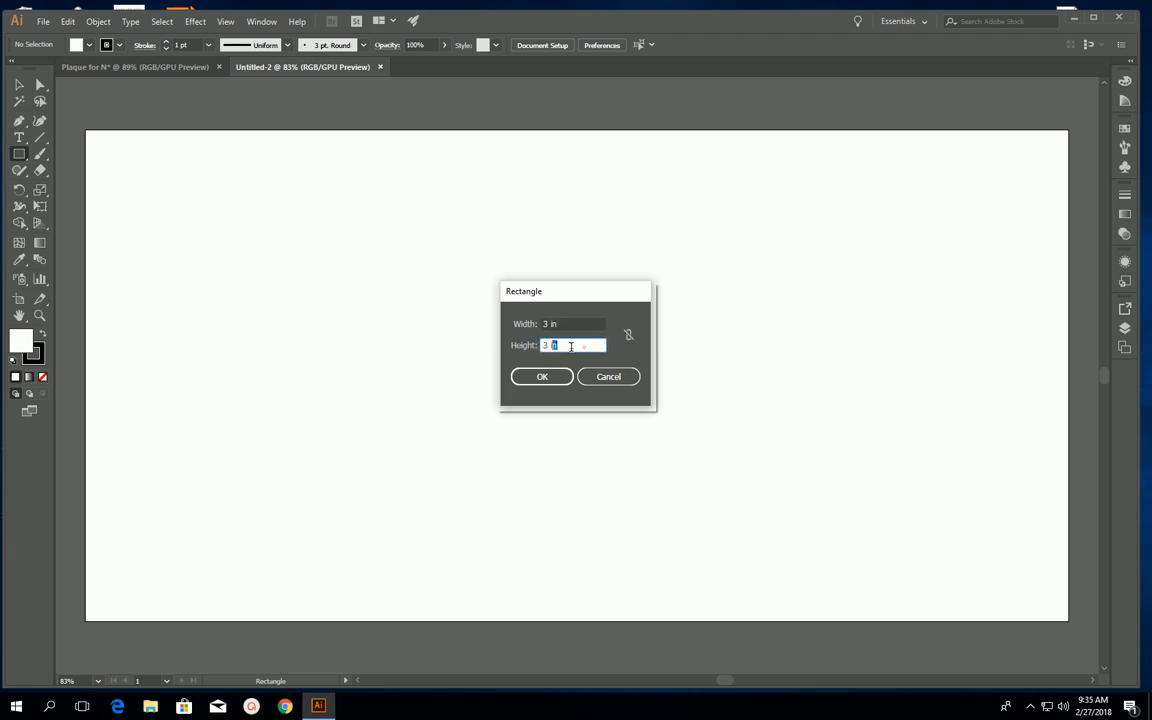
pyautogui.write('5')
pyautogui.click(541, 377)
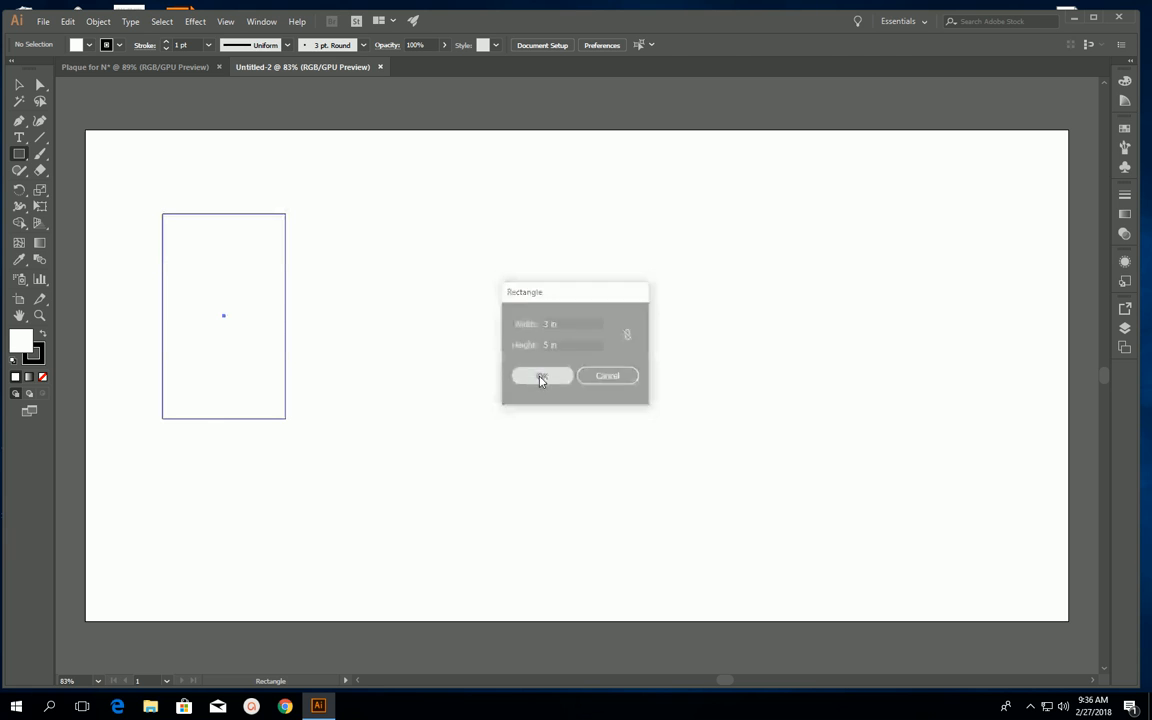
# - Move the rectangle into the artboard's upper-left corner so their edges align, and deselect it
pyautogui.click(20, 87)
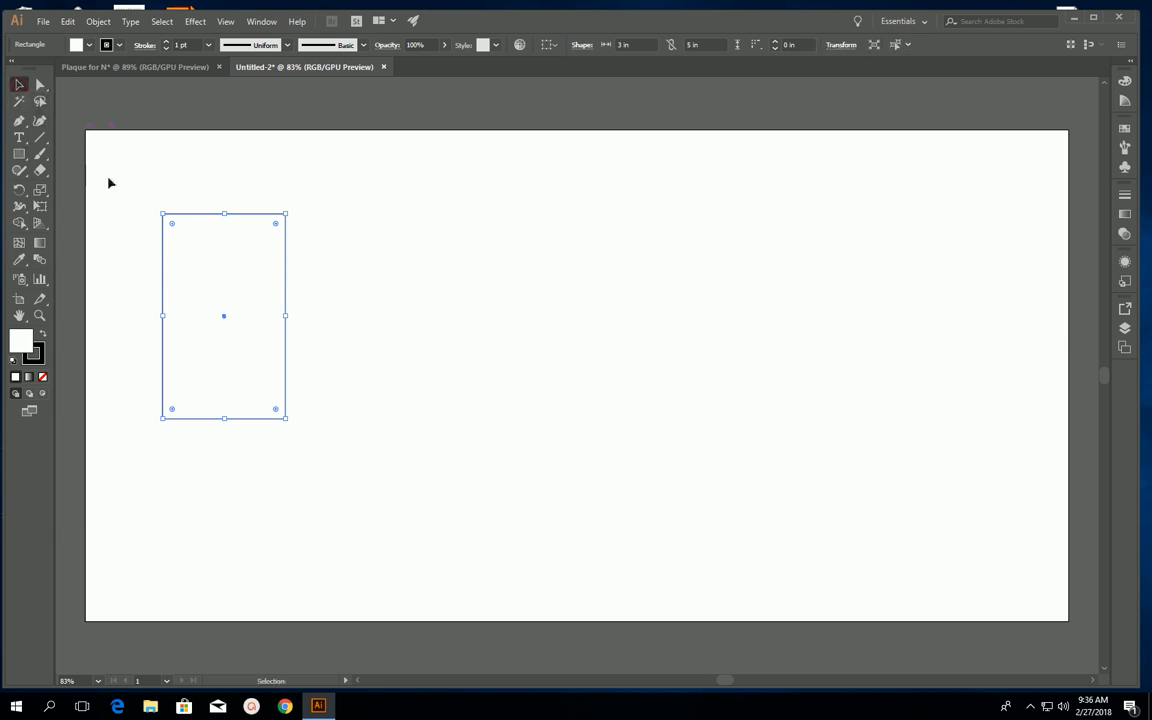
pyautogui.moveTo(159, 260); pyautogui.dragTo(87, 180)
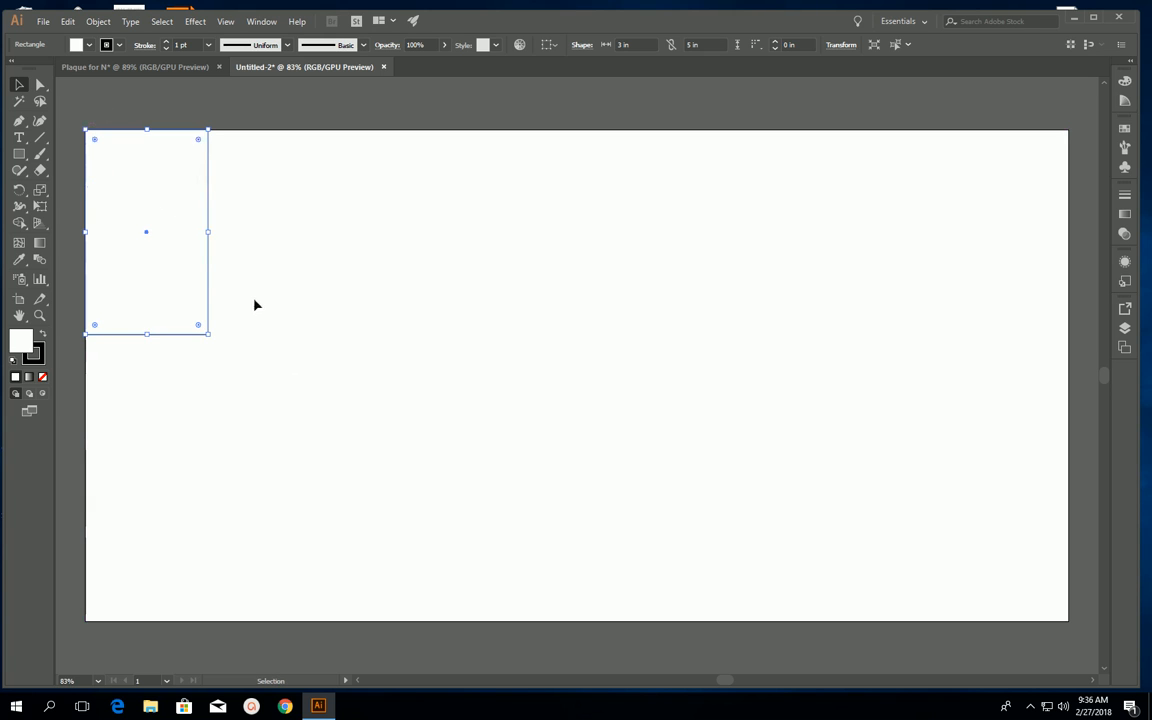
pyautogui.click(296, 308)
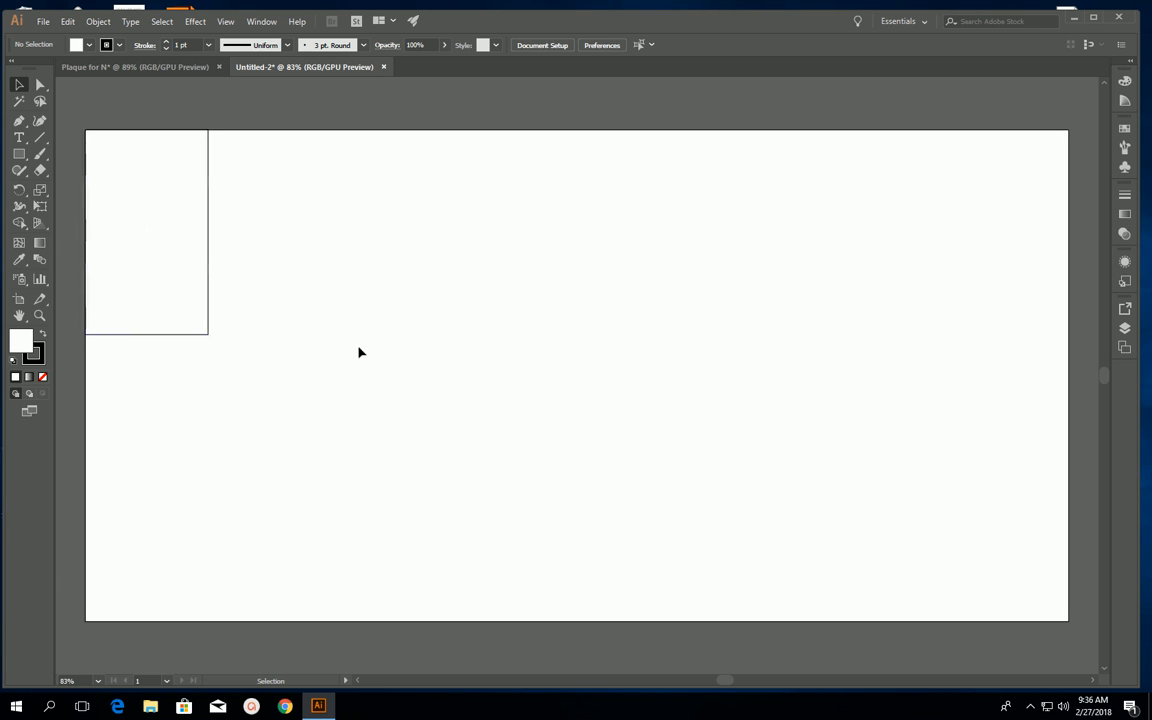
# - Add an area text frame about 2.31 by 1.62 in across the middle of the rectangle and enter the person's title and surname
pyautogui.click(20, 139)
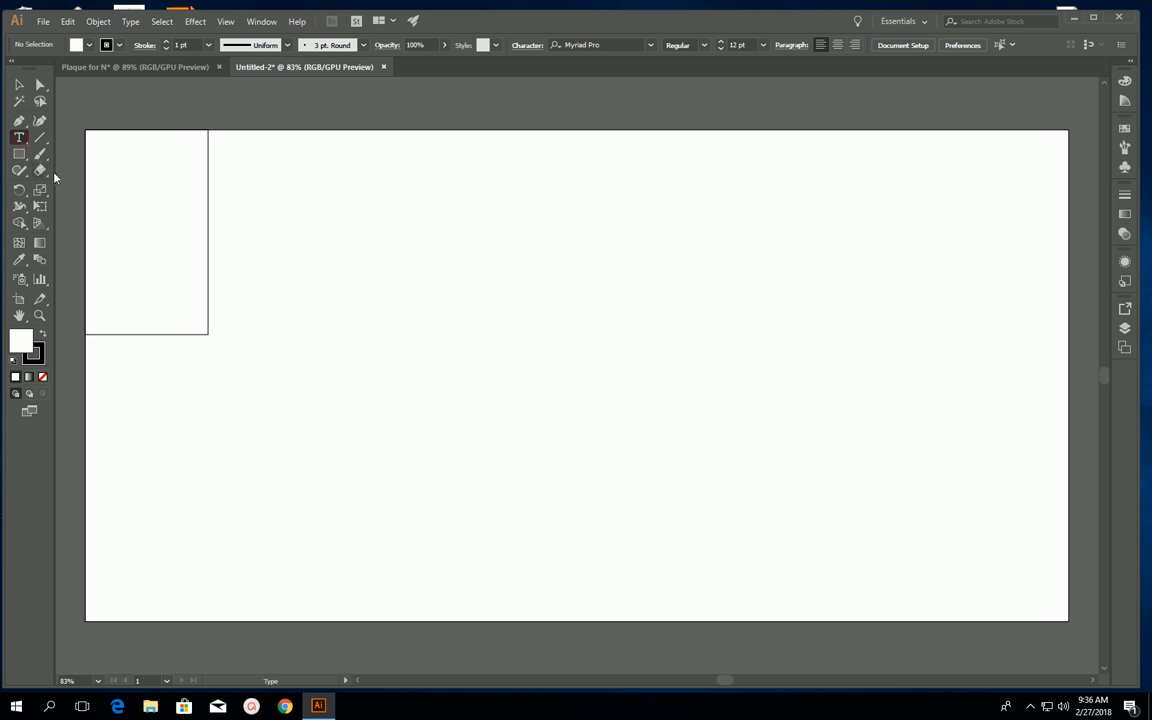
pyautogui.moveTo(106, 204); pyautogui.dragTo(201, 270)
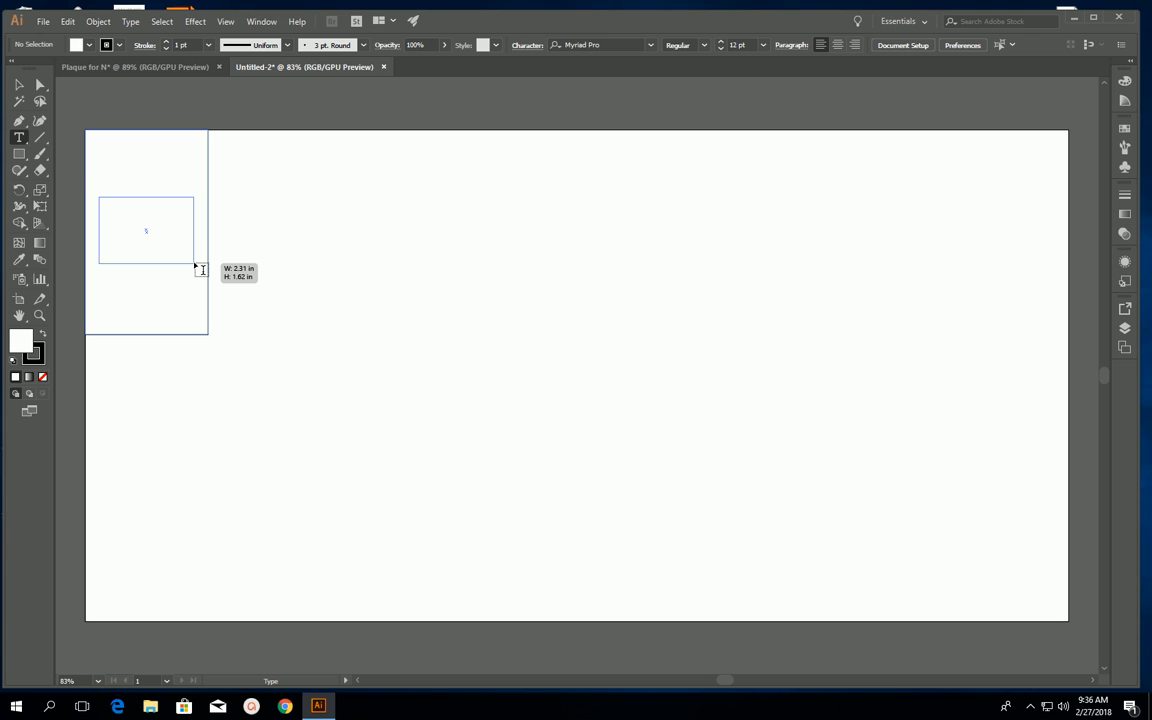
pyautogui.moveTo(196, 266); pyautogui.dragTo(198, 266)
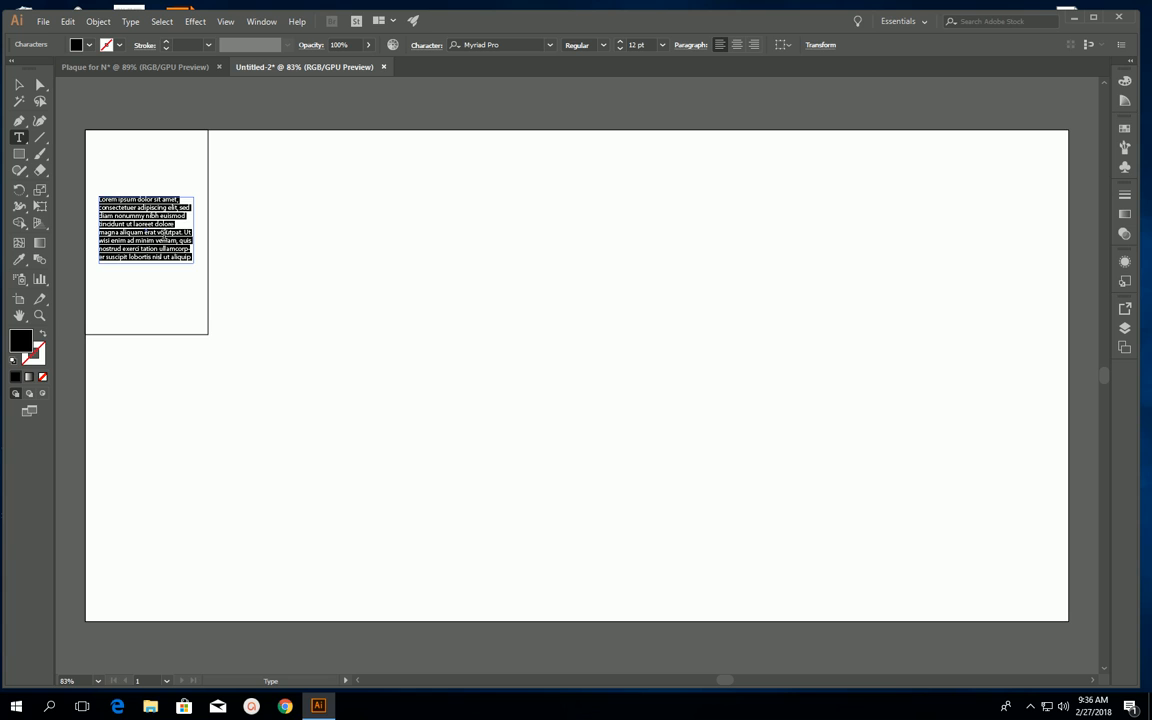
pyautogui.write('MK')
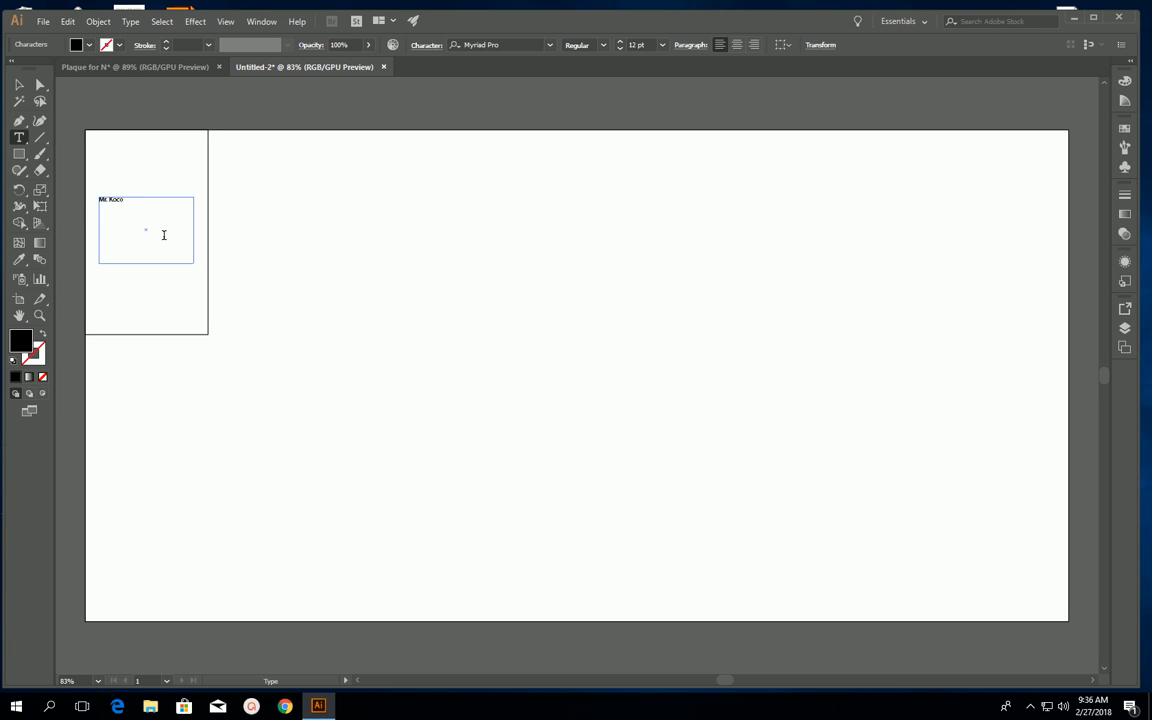
# - Set the name text to the Papyrus font at 36 pt
pyautogui.moveTo(137, 206); pyautogui.dragTo(98, 200)
pyautogui.click(662, 45)
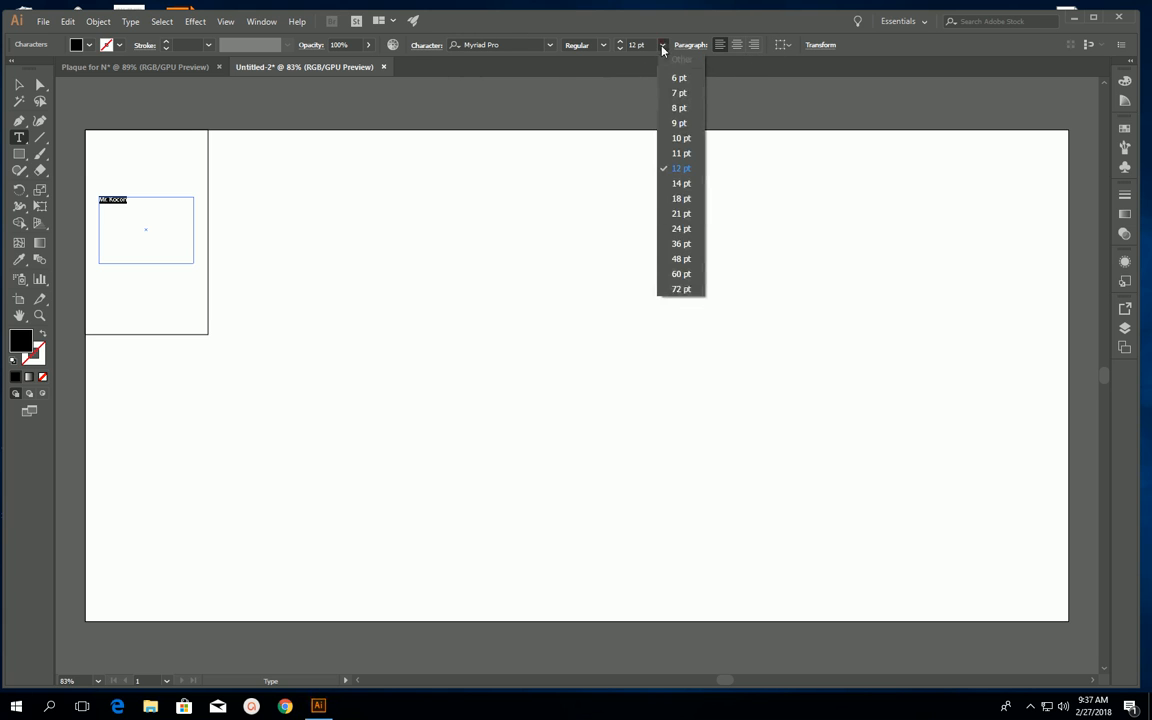
pyautogui.click(686, 230)
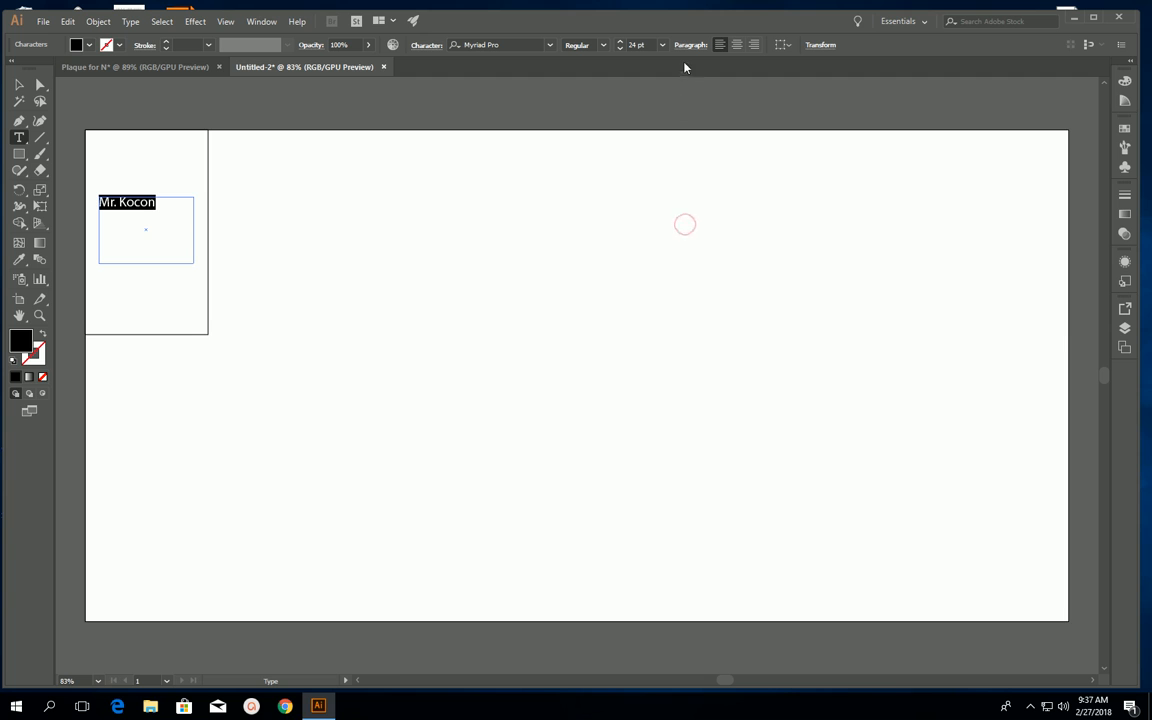
pyautogui.click(662, 45)
pyautogui.click(680, 244)
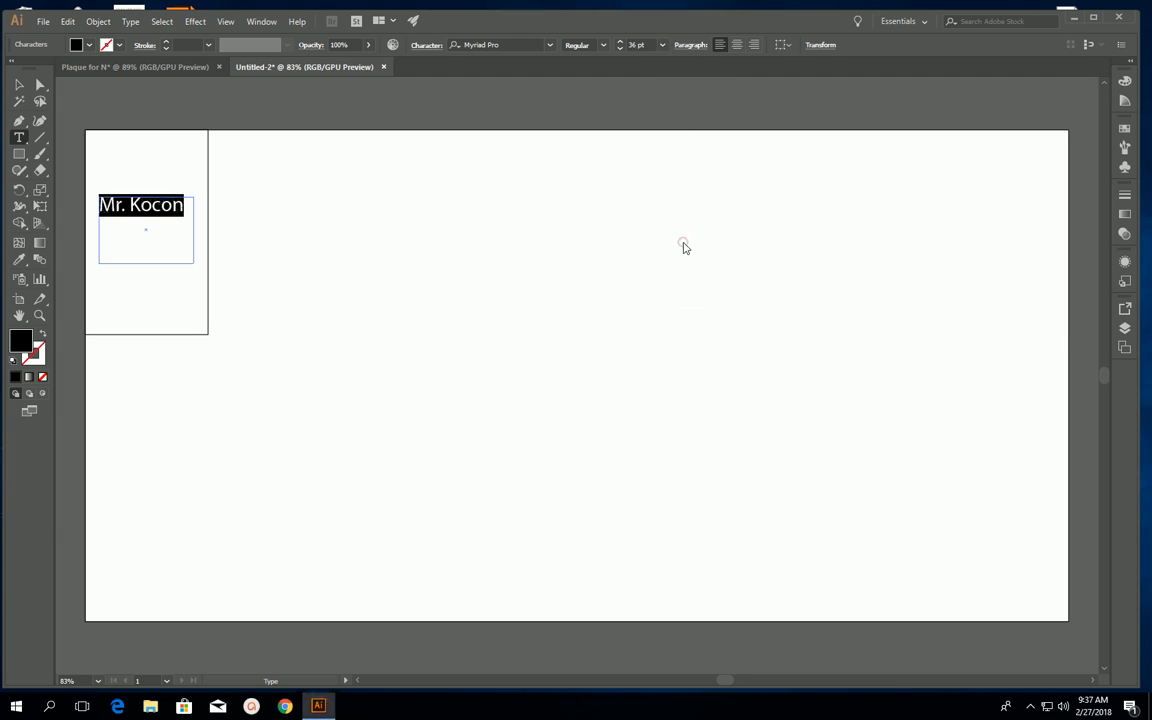
pyautogui.click(550, 45)
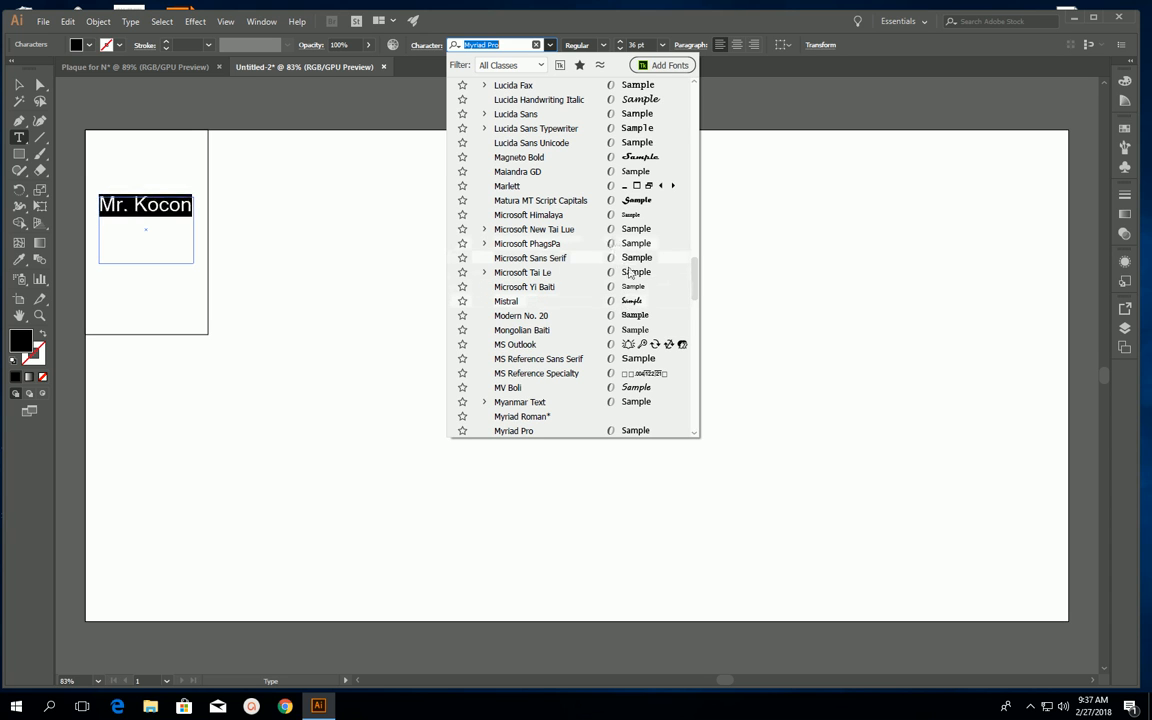
pyautogui.scroll(-5, 690, 290)
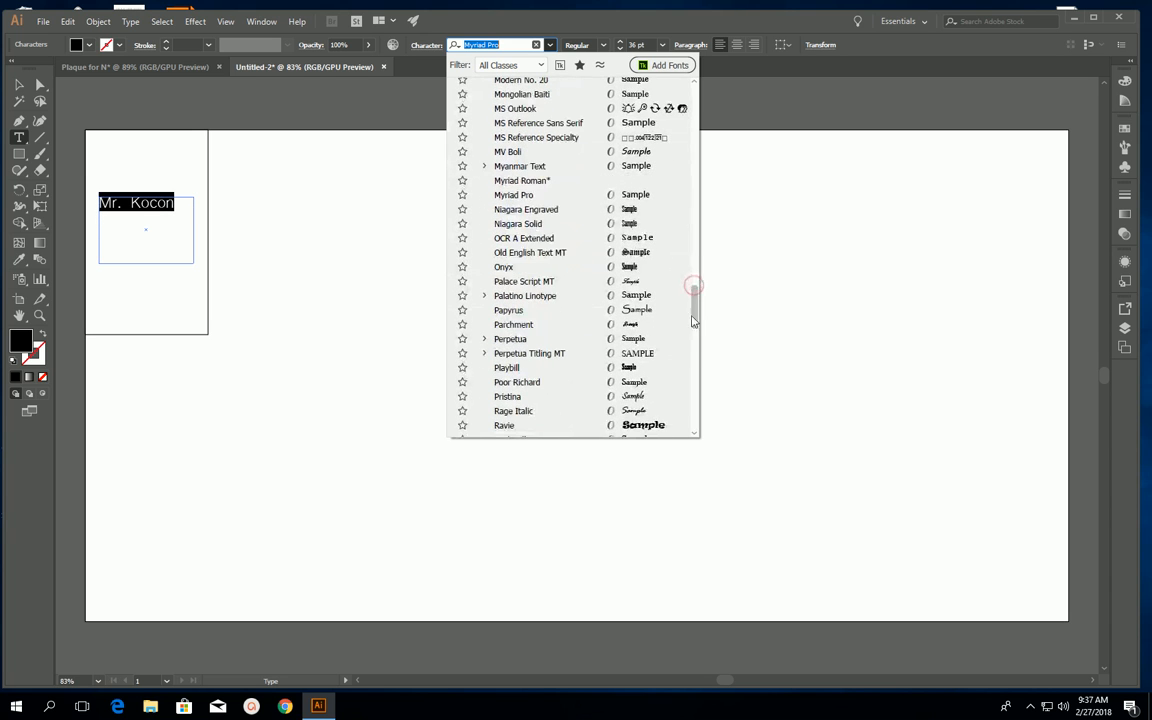
pyautogui.click(646, 312)
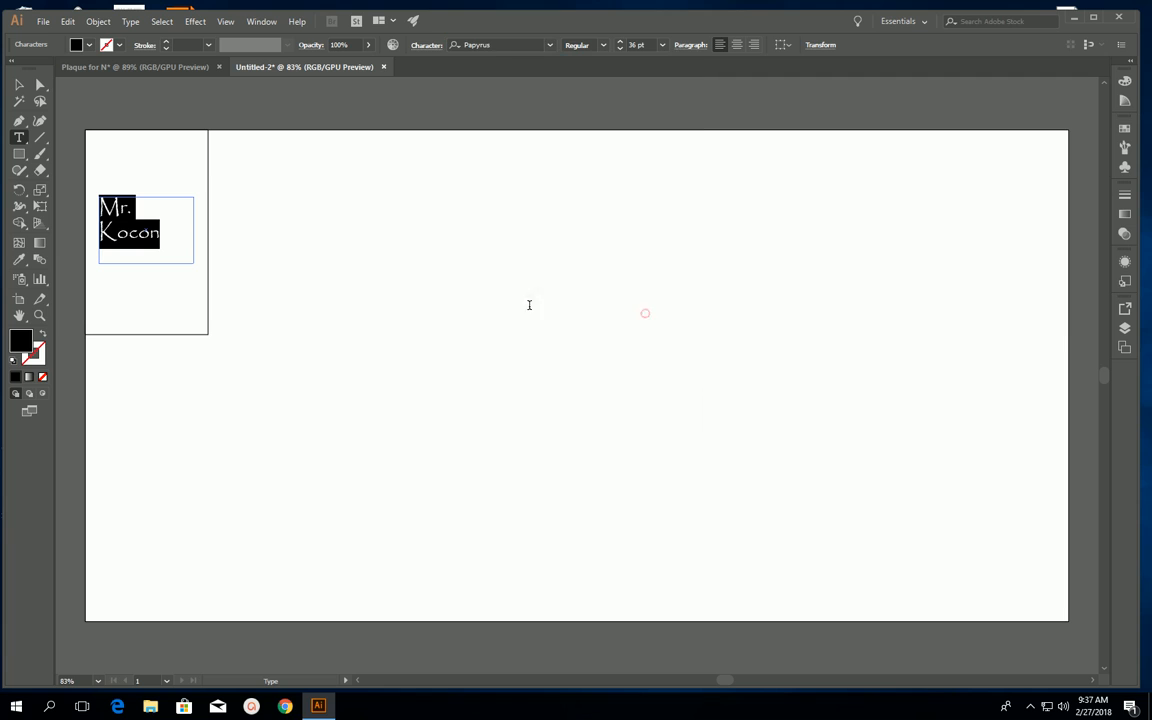
# - Widen the name's text frame so the name fits on one line, and shorten the frame to that line's height
pyautogui.click(18, 86)
pyautogui.moveTo(194, 230)
pyautogui.mouseDown()
pyautogui.moveTo(244, 231)
pyautogui.moveTo(181, 234)
pyautogui.moveTo(201, 229)
pyautogui.mouseUp()
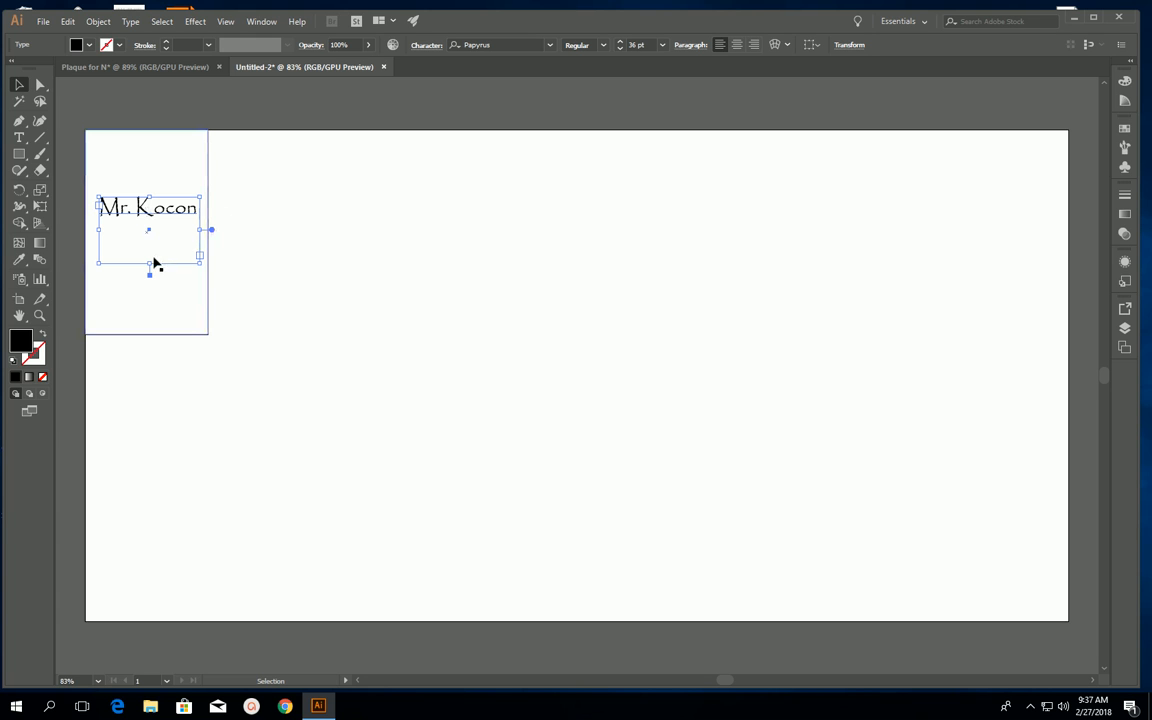
pyautogui.moveTo(151, 264); pyautogui.dragTo(151, 221)
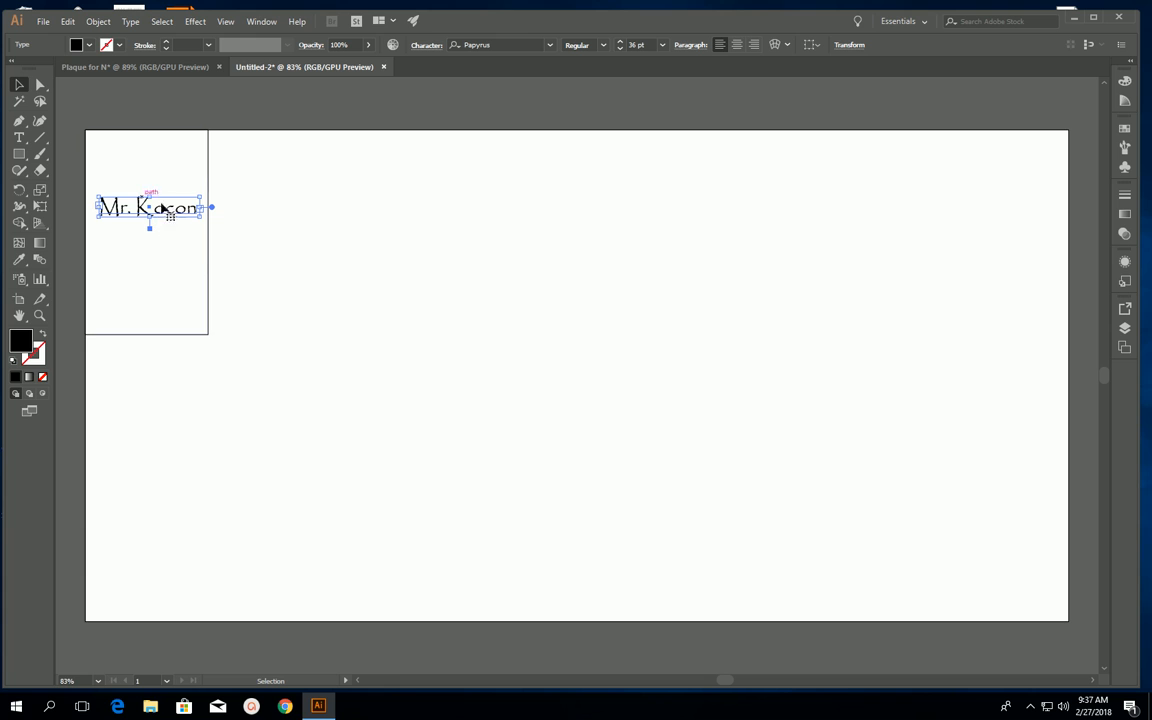
# - Center the name horizontally in the rectangle and place it above the rectangle's midpoint
pyautogui.moveTo(175, 211); pyautogui.dragTo(175, 237)
pyautogui.click(175, 256)
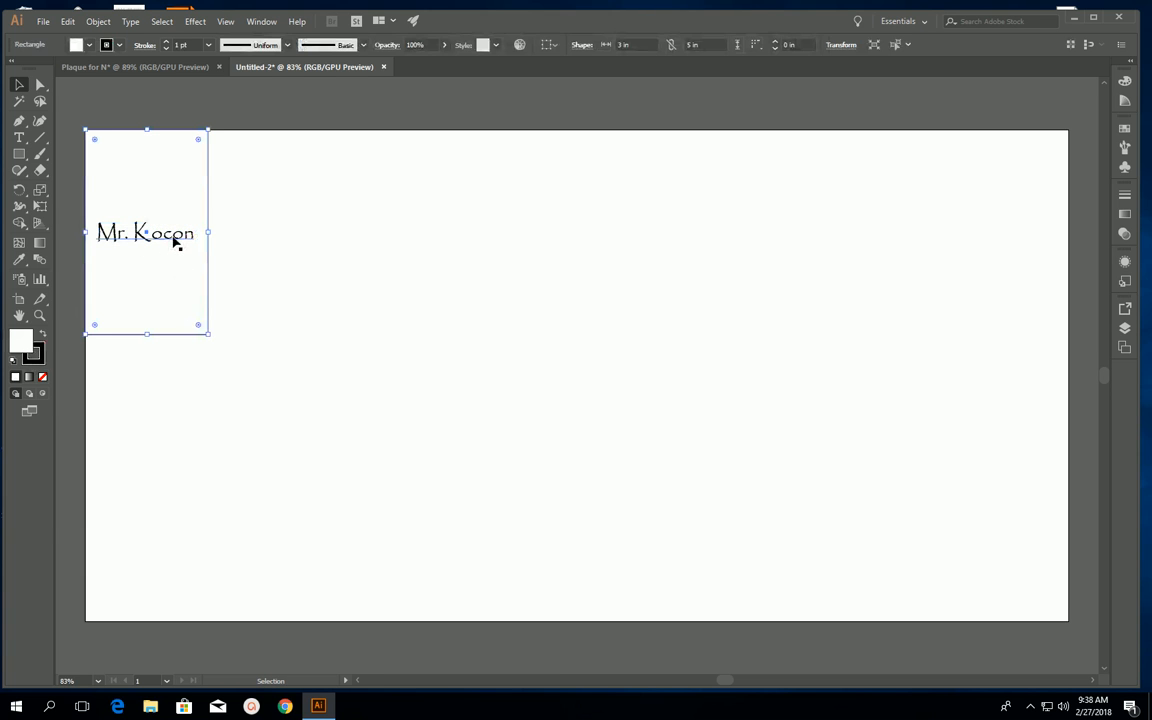
pyautogui.click(172, 241)
pyautogui.moveTo(166, 240); pyautogui.dragTo(168, 206)
pyautogui.click(172, 252)
# - Add a text frame below the name reading "Engineering & Design" and enlarge it until all the text fits
pyautogui.press('t')
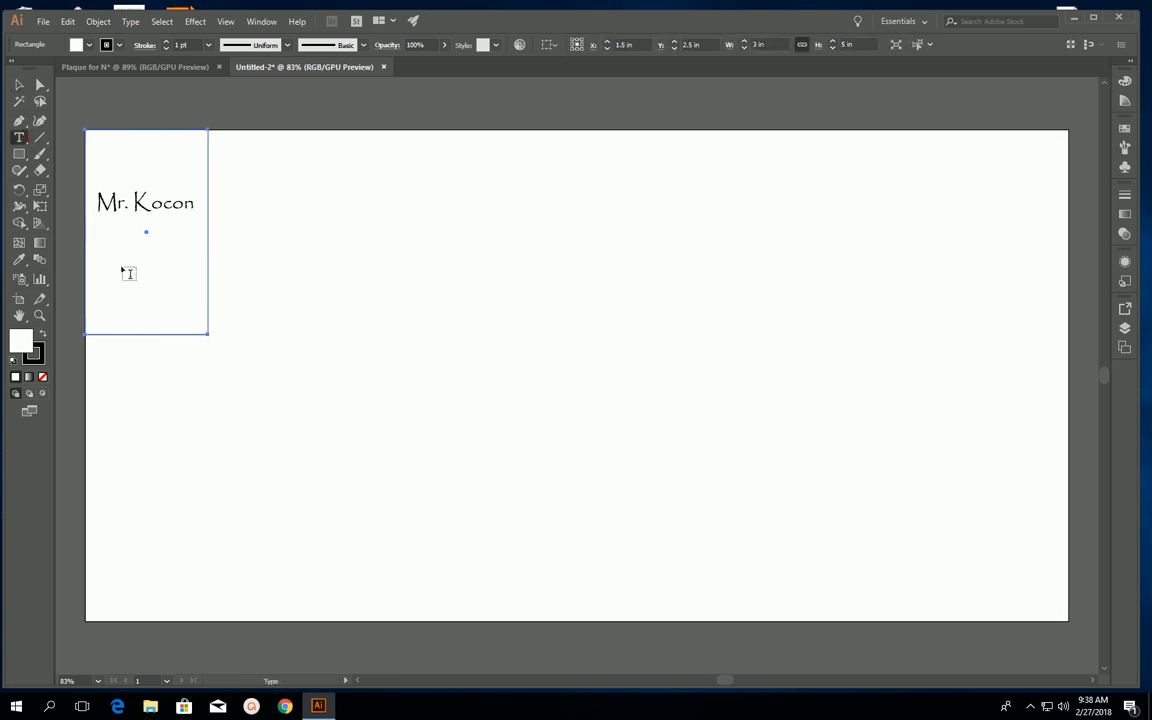
pyautogui.moveTo(104, 247); pyautogui.dragTo(184, 302)
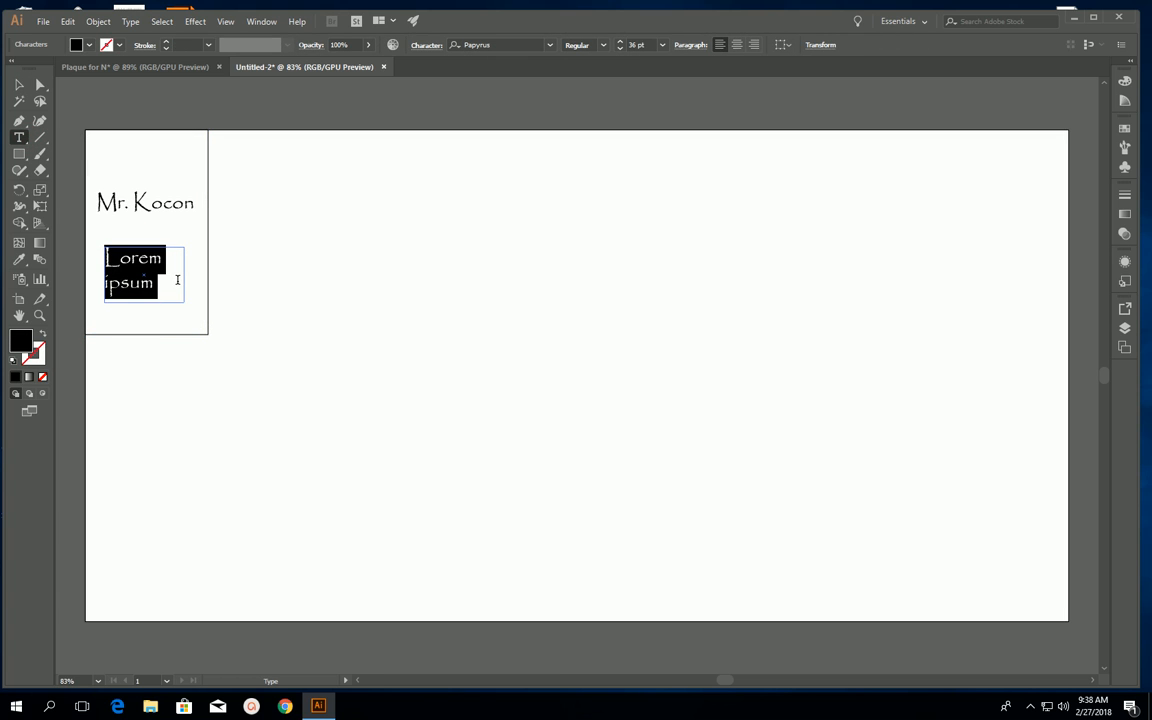
pyautogui.write('Engineering')
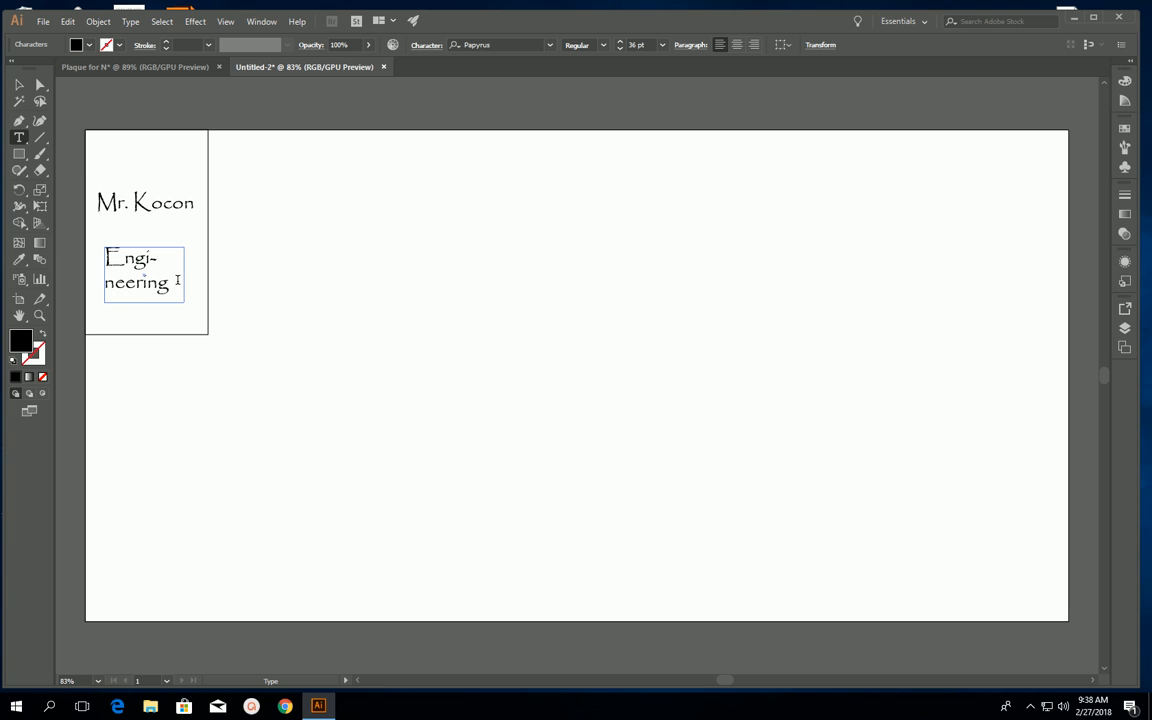
pyautogui.press('Escape')
pyautogui.click(19, 84)
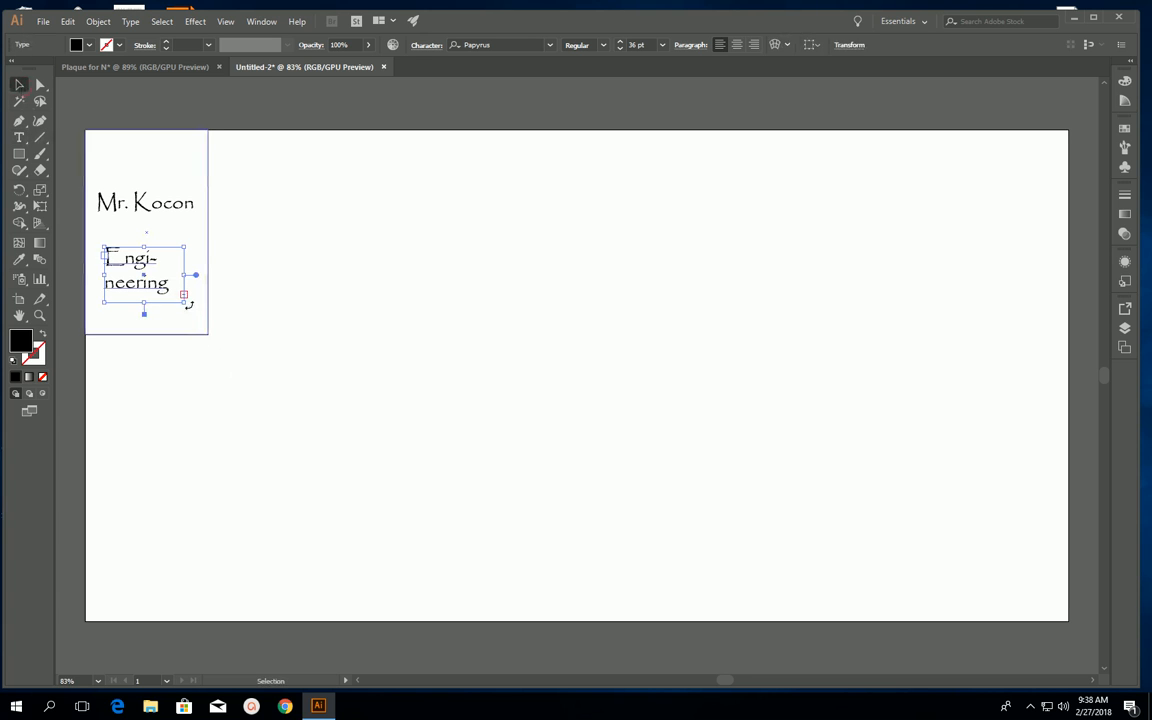
pyautogui.moveTo(184, 301); pyautogui.dragTo(223, 317)
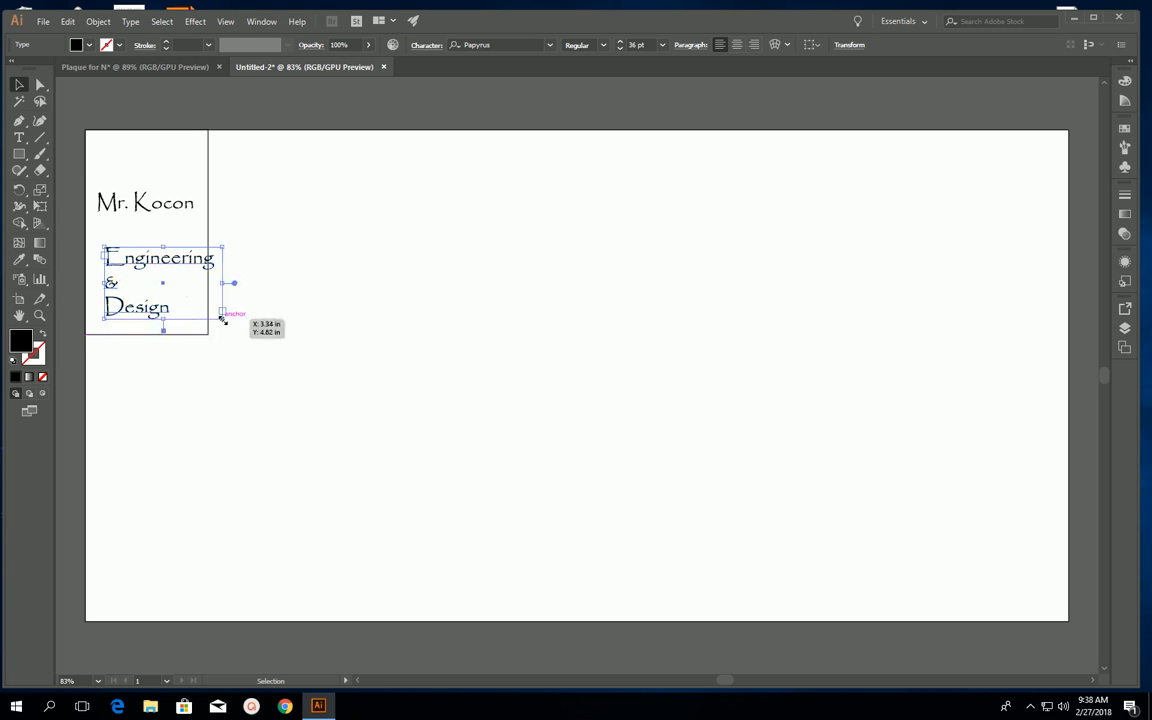
# - Center-align the "Engineering & Design" text and set its size to 24 pt
pyautogui.doubleClick(165, 312)
pyautogui.moveTo(170, 310); pyautogui.dragTo(93, 245)
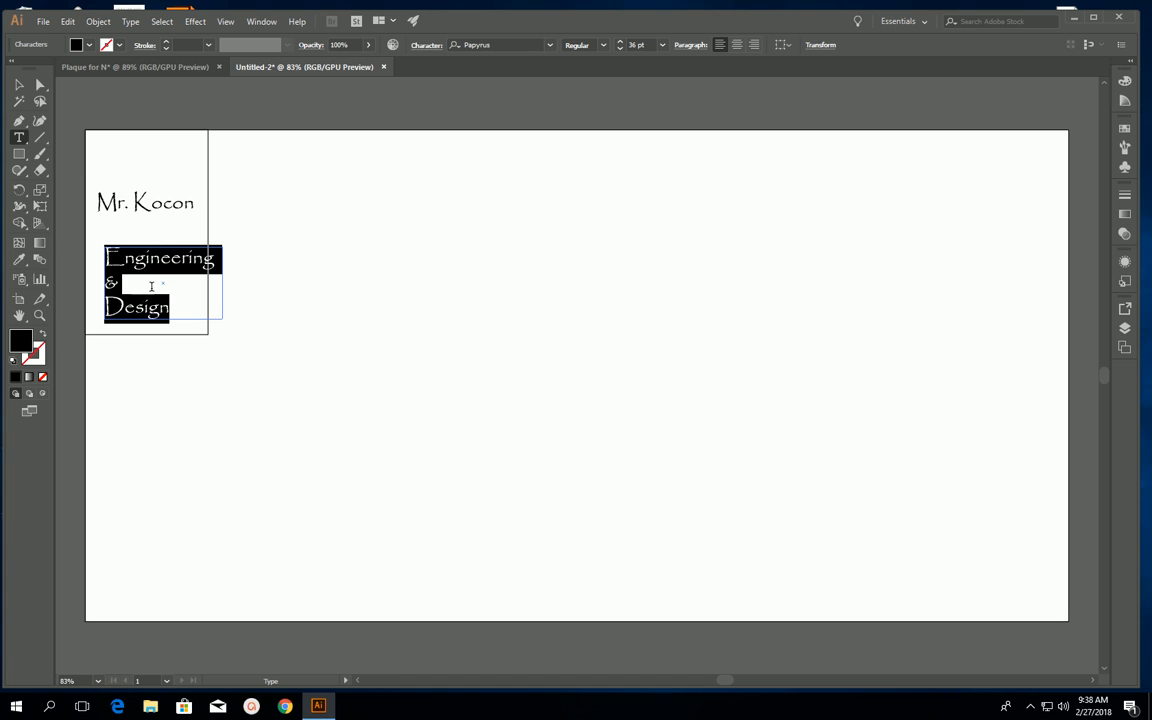
pyautogui.click(754, 46)
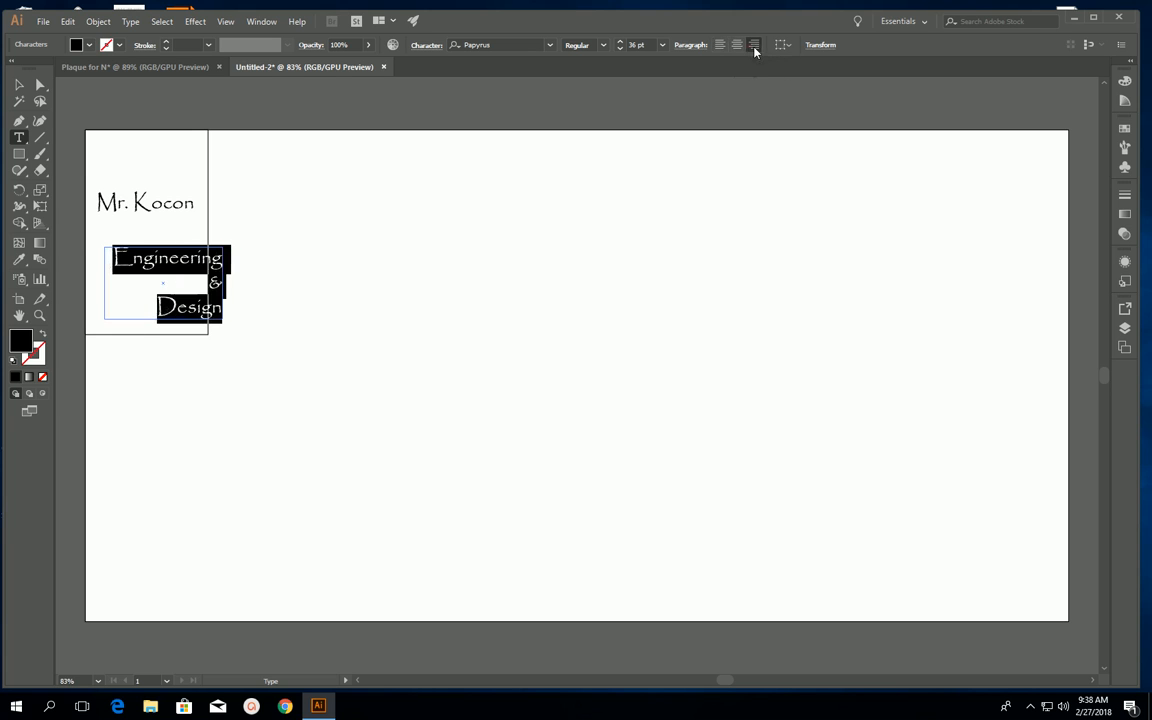
pyautogui.click(718, 46)
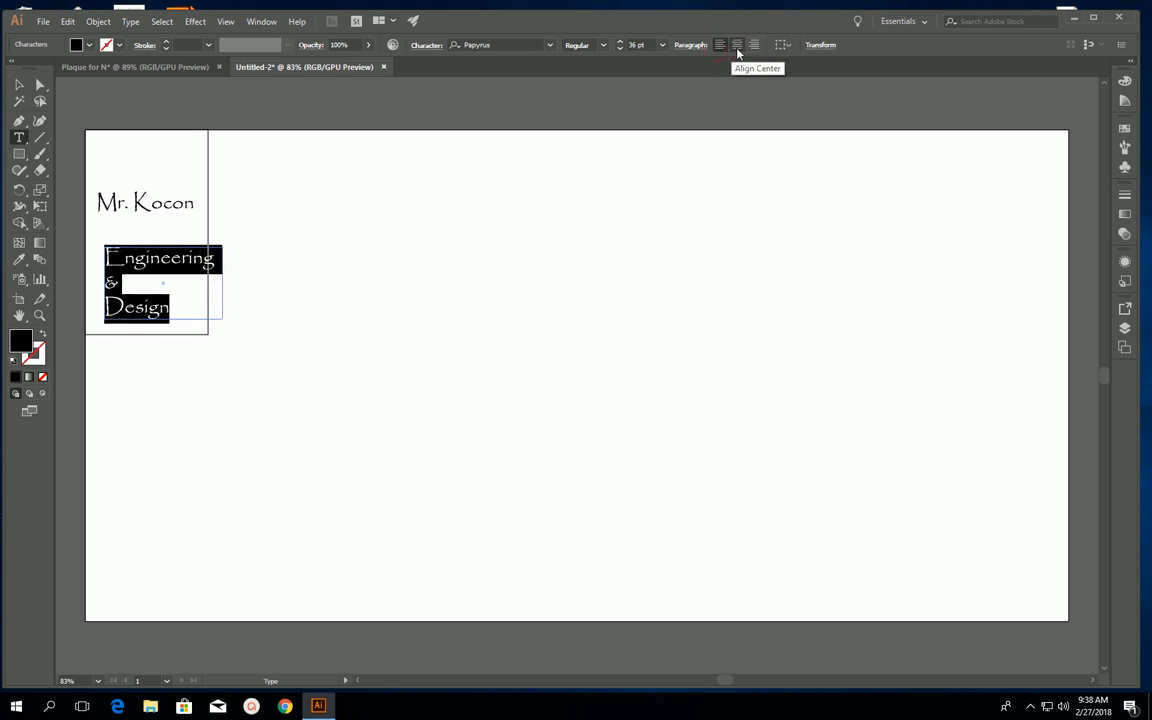
pyautogui.click(737, 46)
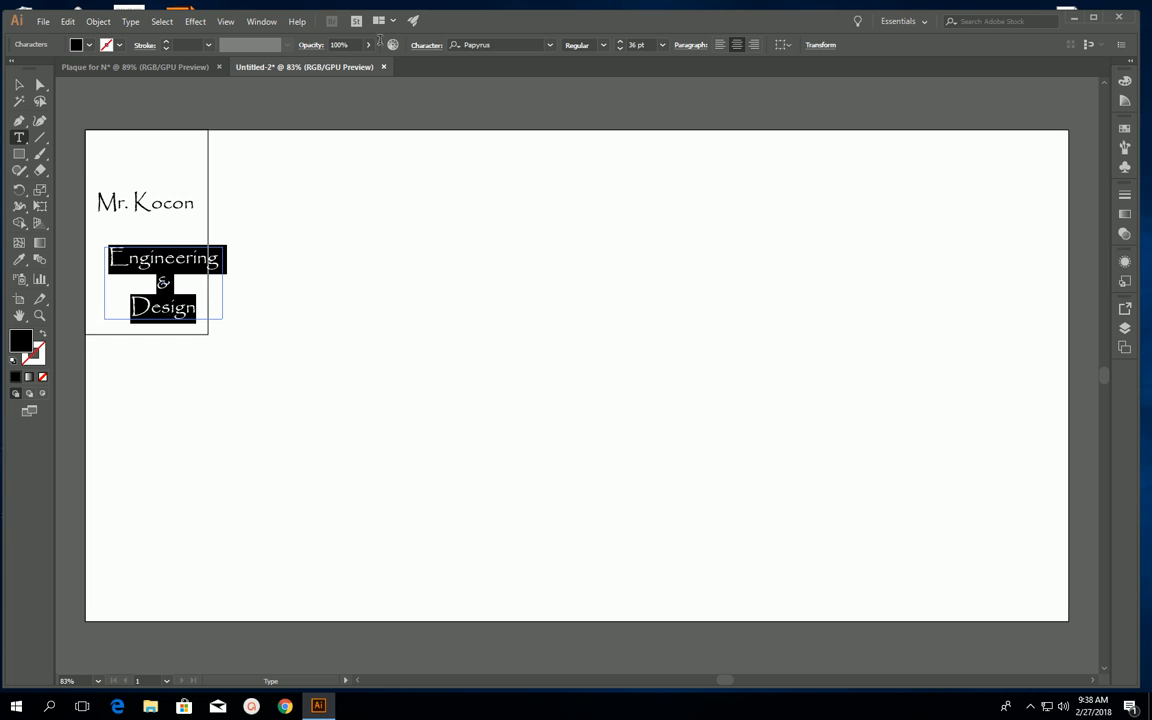
pyautogui.click(662, 45)
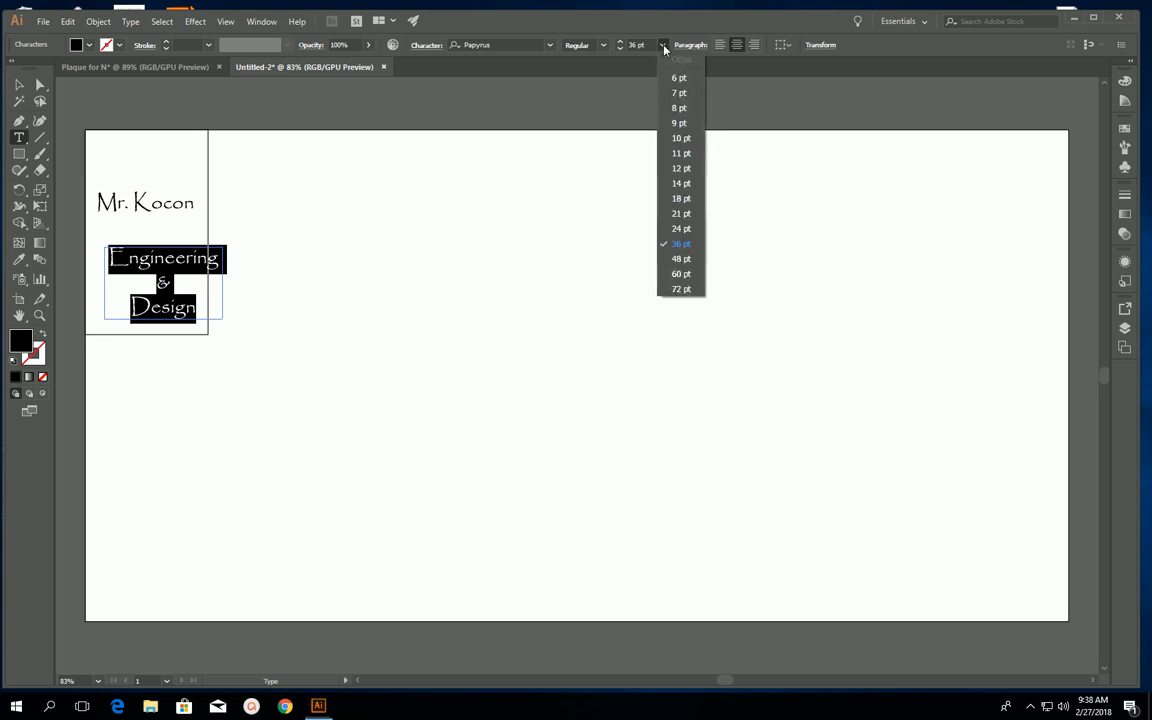
pyautogui.click(677, 233)
# - Shrink the "Engineering & Design" frame to fit its text, center it in the rectangle just below the name, and deselect it
pyautogui.click(19, 85)
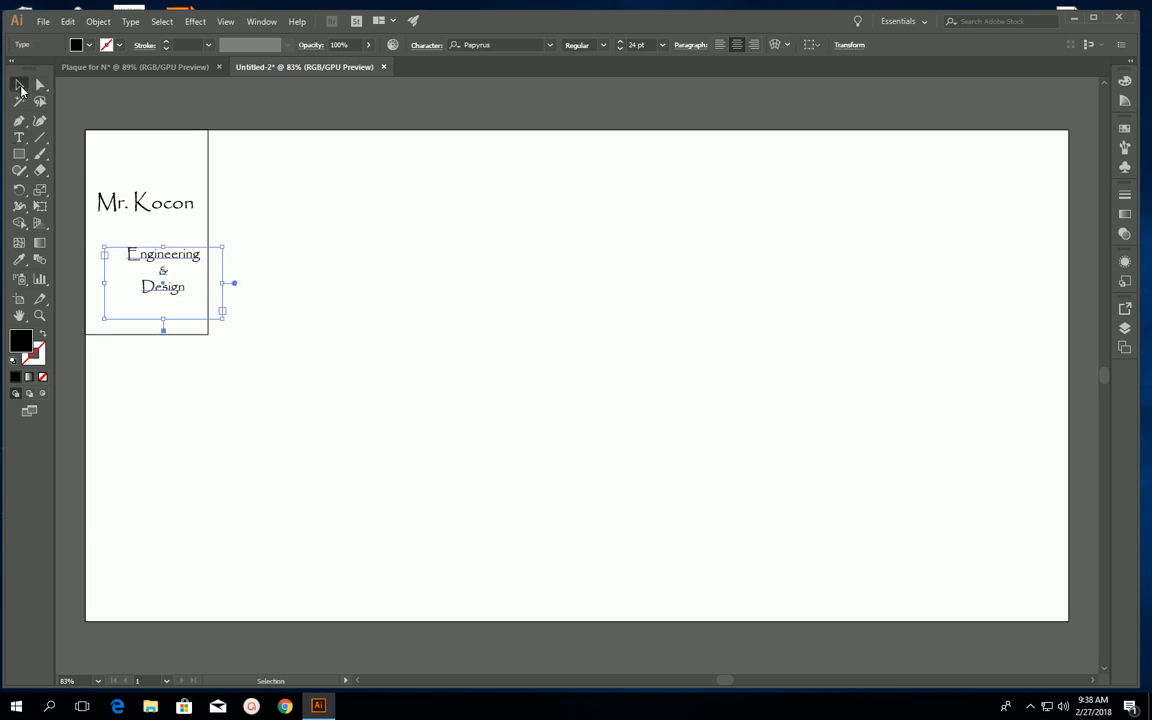
pyautogui.moveTo(99, 323); pyautogui.dragTo(153, 298)
pyautogui.moveTo(147, 298)
pyautogui.mouseDown()
pyautogui.moveTo(168, 270)
pyautogui.moveTo(199, 270)
pyautogui.moveTo(155, 276)
pyautogui.mouseUp()
pyautogui.click(199, 270)
pyautogui.click(182, 302)
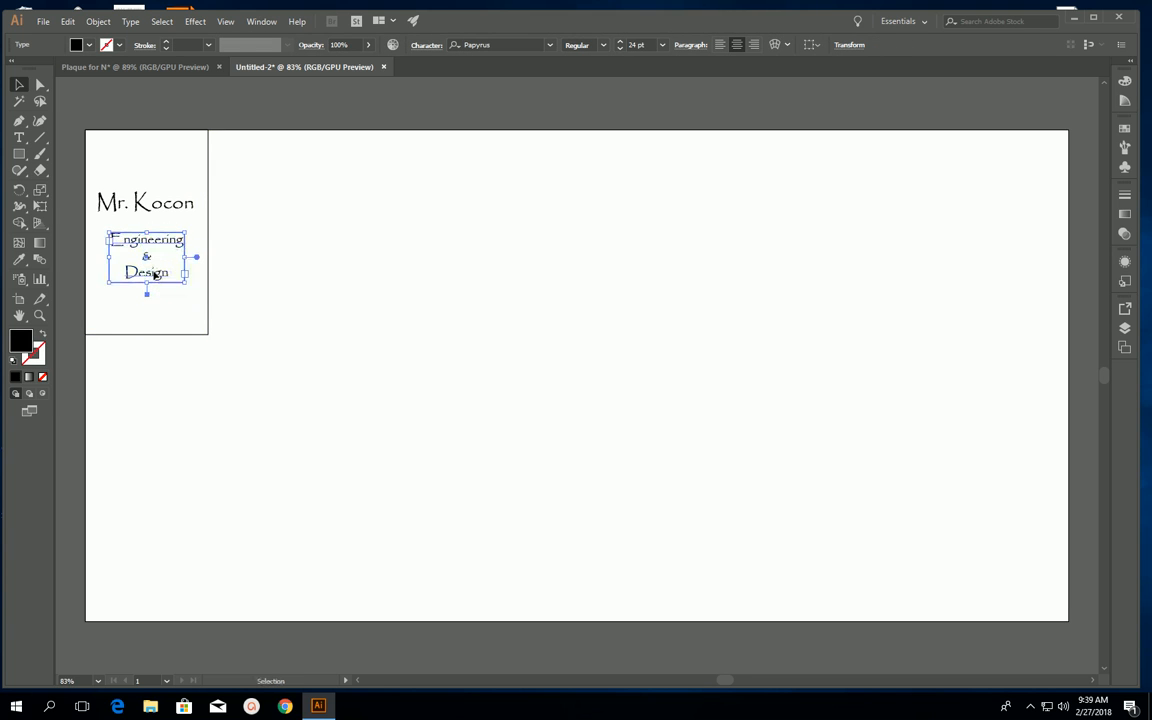
pyautogui.click(164, 300)
pyautogui.click(293, 301)
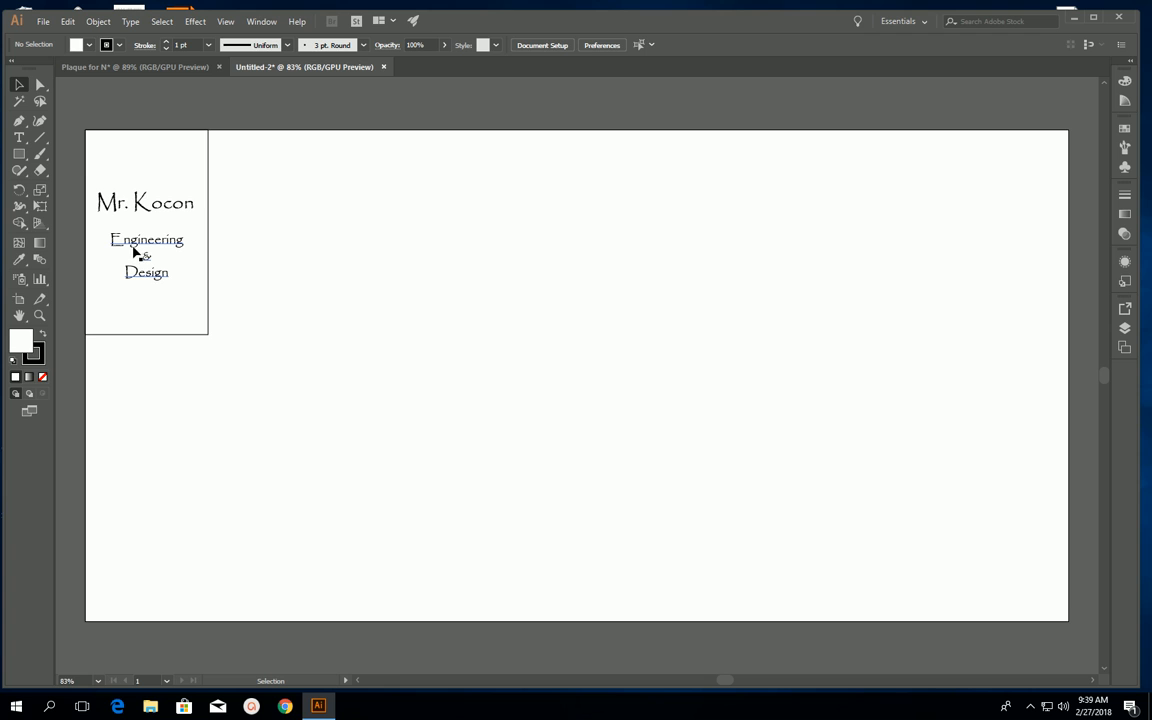
pyautogui.click(121, 201)
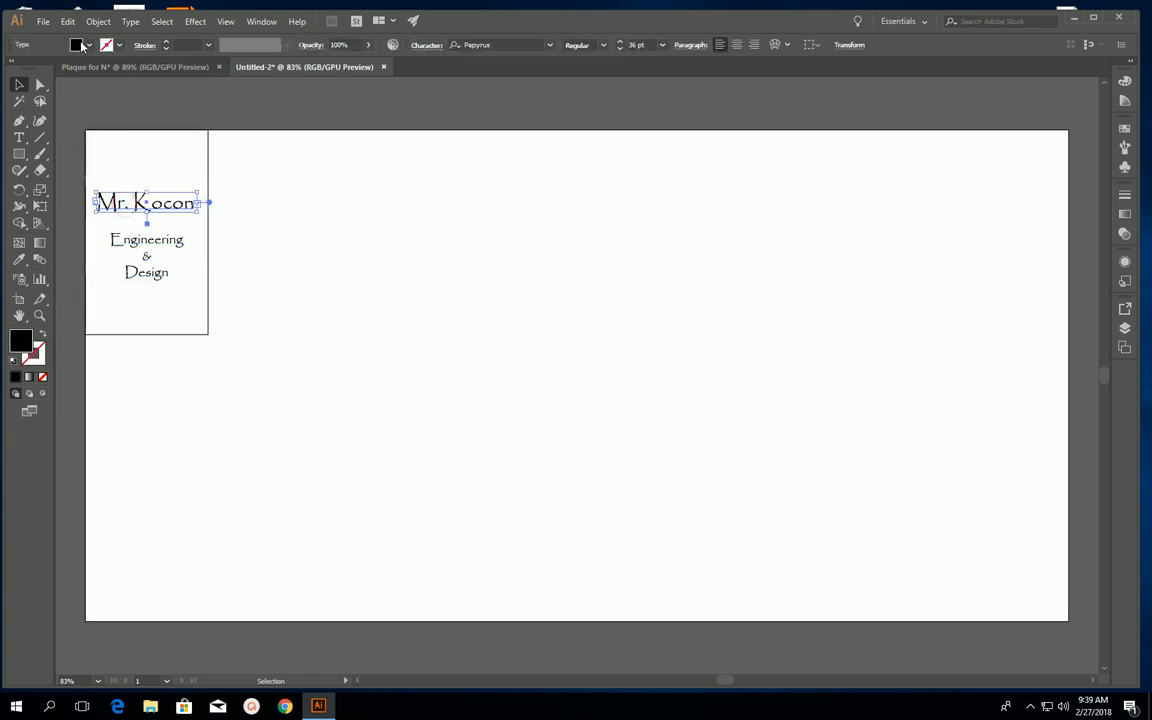
pyautogui.click(149, 254)
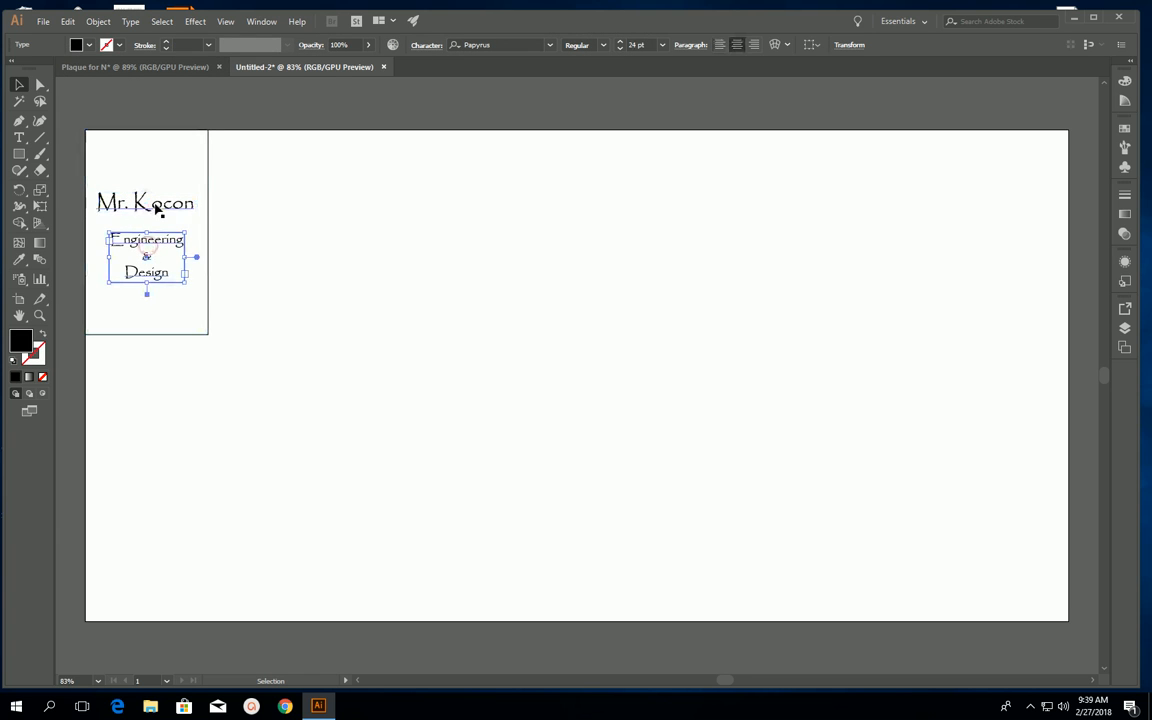
pyautogui.click(156, 209)
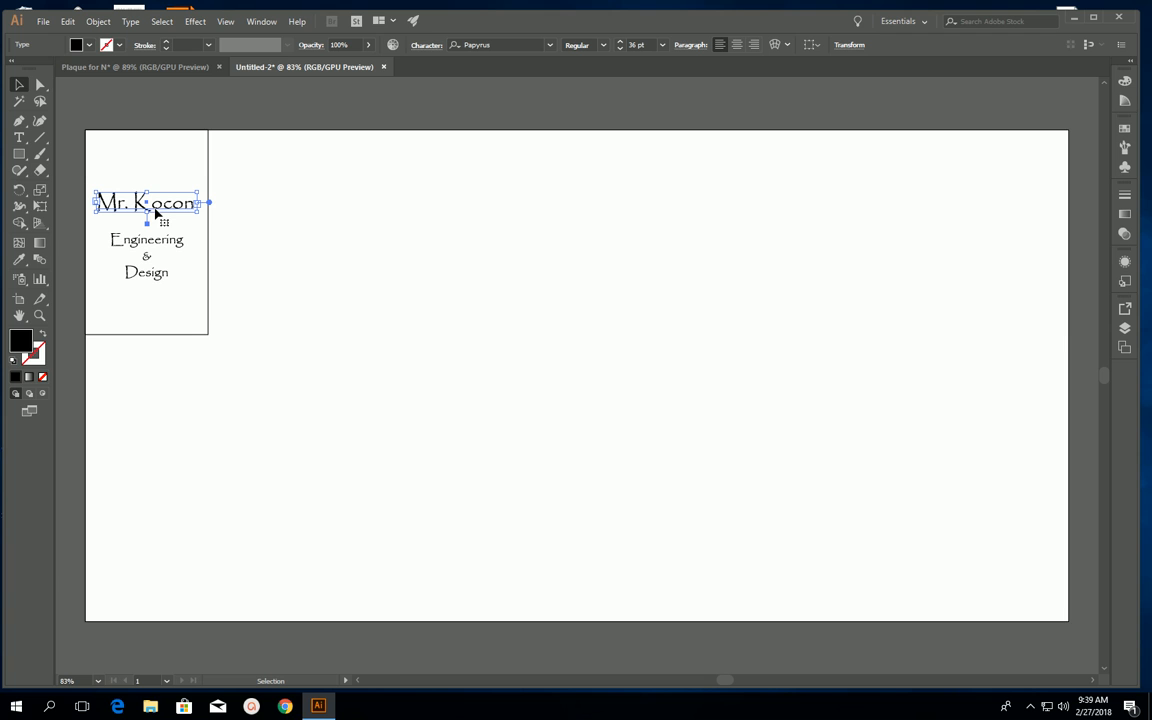
pyautogui.click(548, 45)
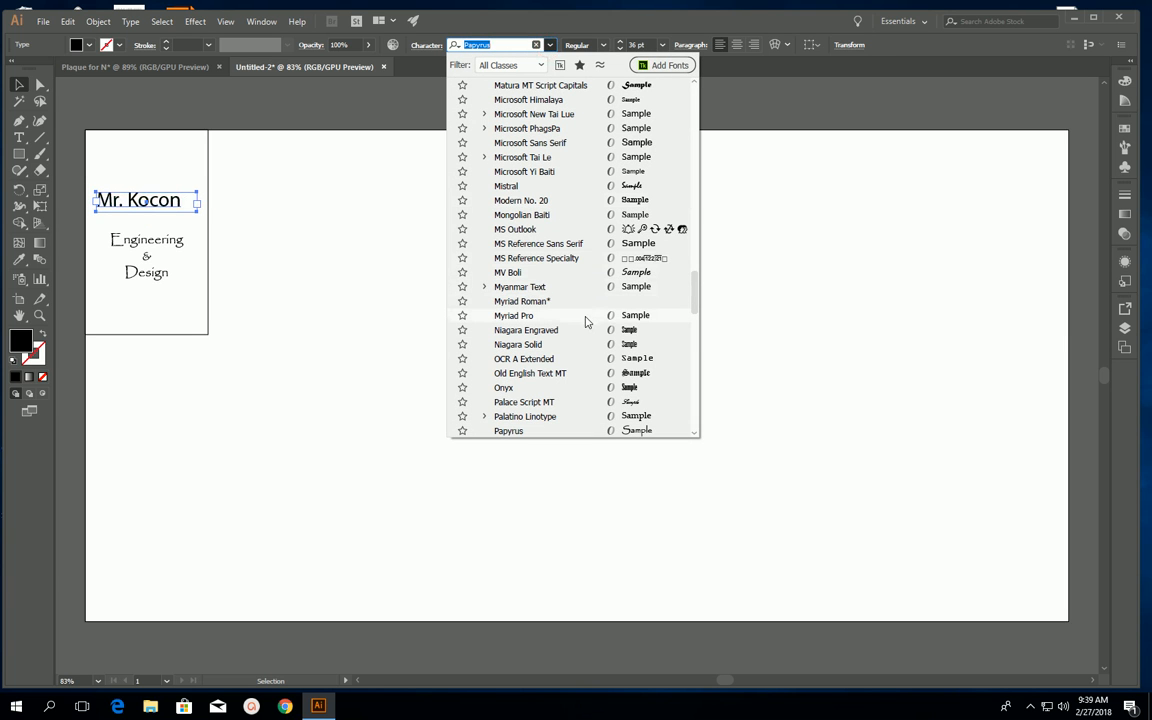
pyautogui.click(180, 300)
pyautogui.click(180, 298)
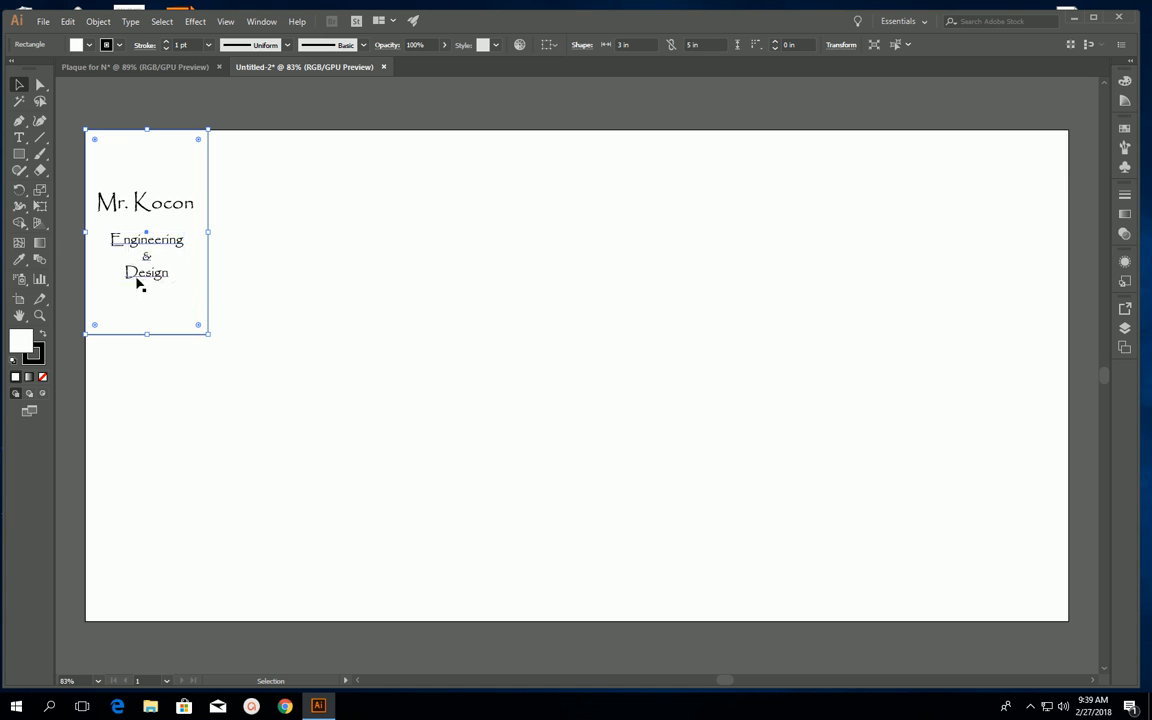
# - Set the font of the word "Engineering" to Matura MT Script Capitals
pyautogui.click(143, 284)
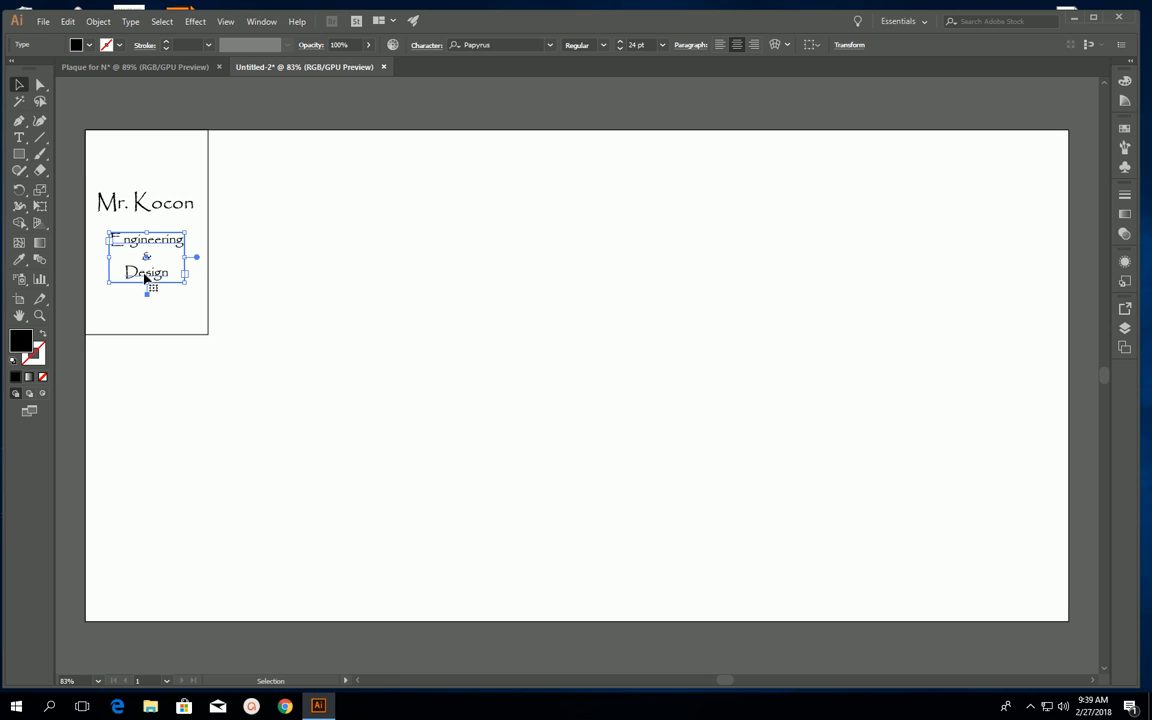
pyautogui.moveTo(141, 205); pyautogui.dragTo(145, 205)
pyautogui.click(141, 249)
pyautogui.doubleClick(145, 242)
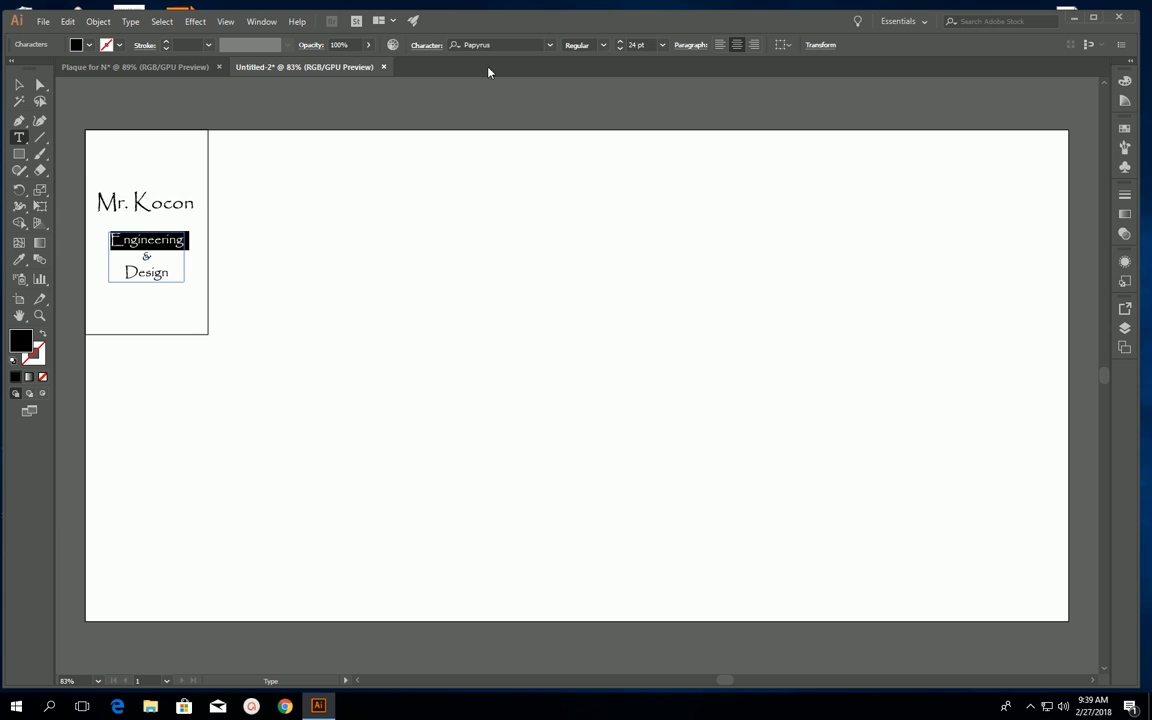
pyautogui.click(549, 45)
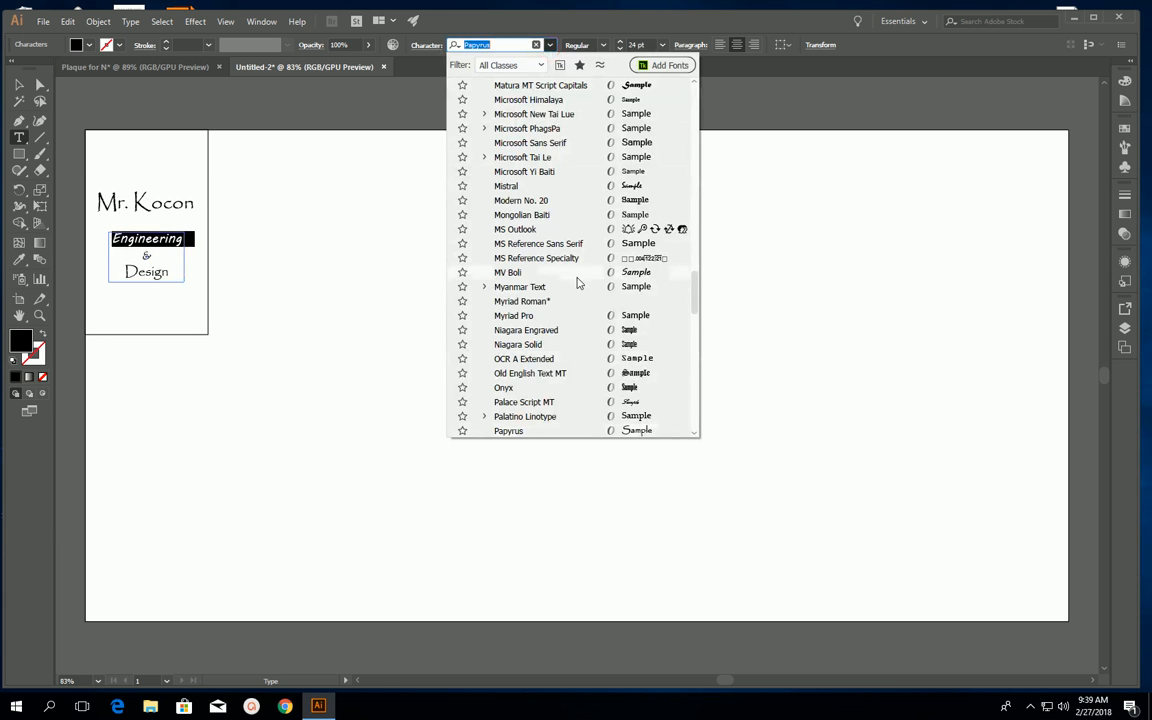
pyautogui.scroll(-2, 581, 294)
pyautogui.scroll(3, 581, 294)
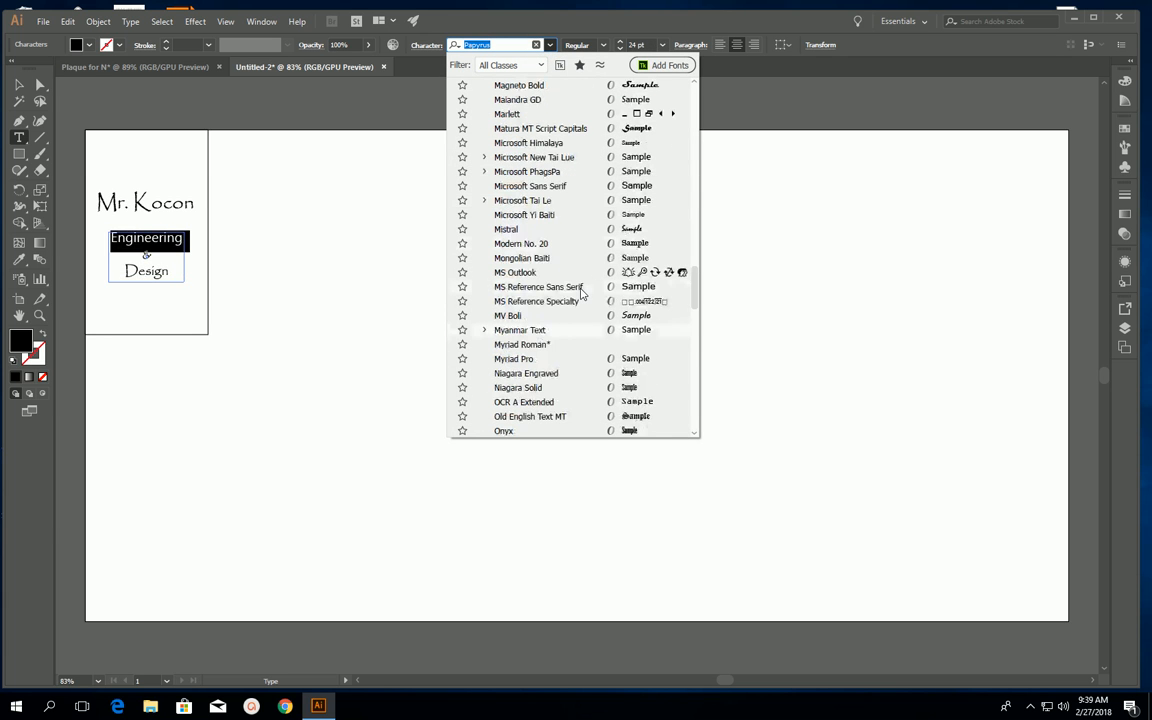
pyautogui.click(611, 129)
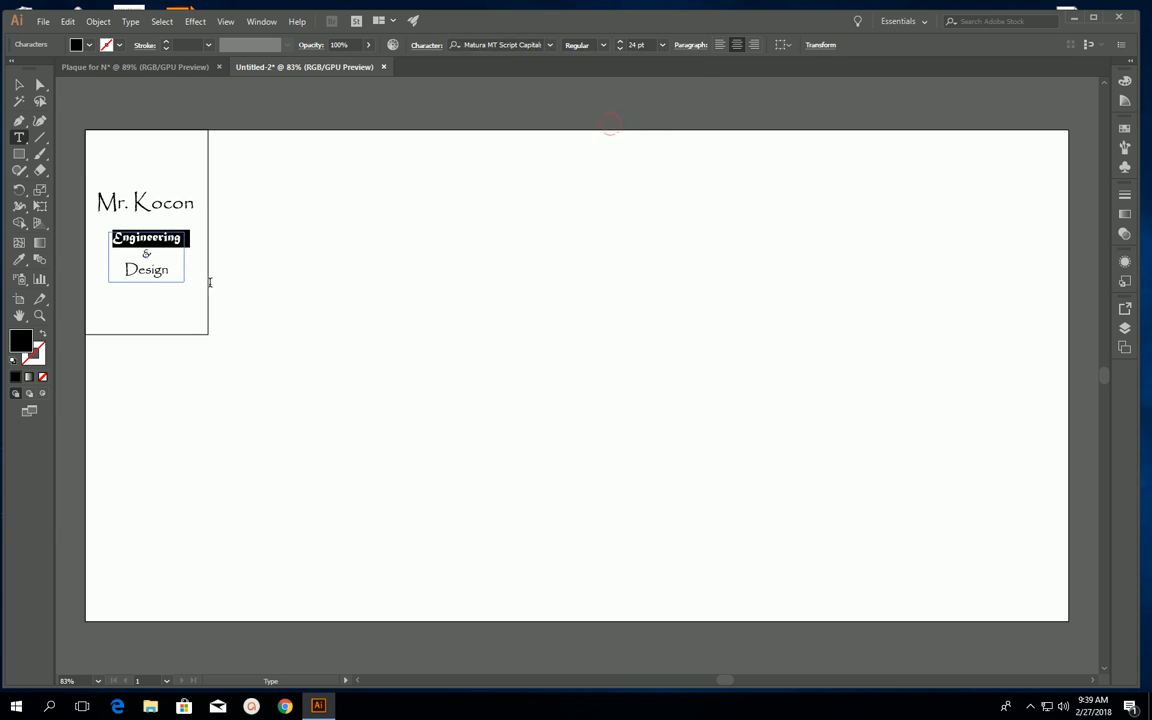
pyautogui.click(19, 85)
pyautogui.click(192, 300)
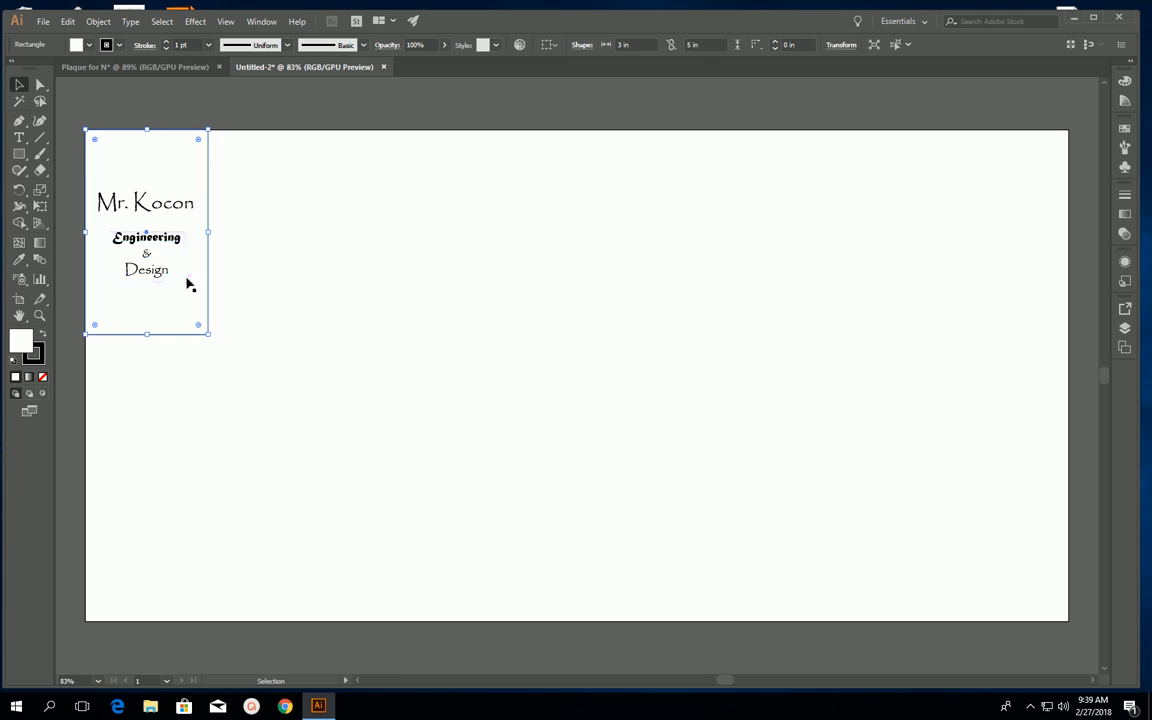
pyautogui.click(187, 280)
pyautogui.click(162, 312)
pyautogui.click(183, 305)
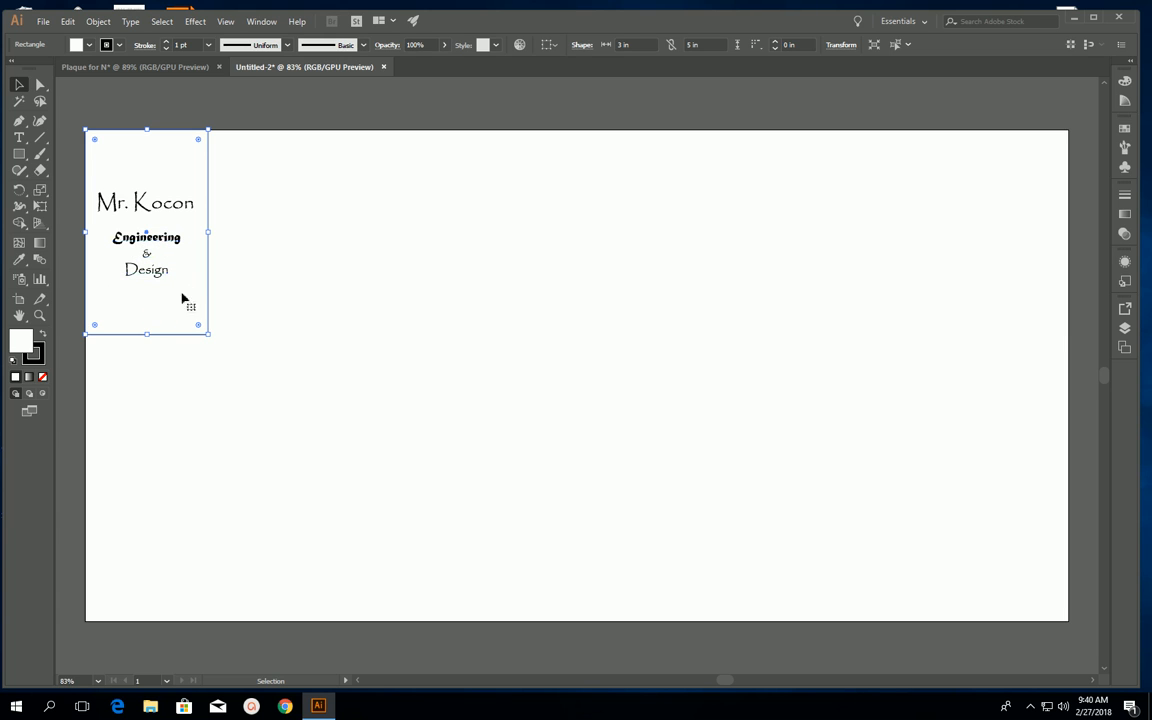
pyautogui.click(240, 242)
# - Undo the font change on "Engineering" and deselect everything
pyautogui.click(160, 239)
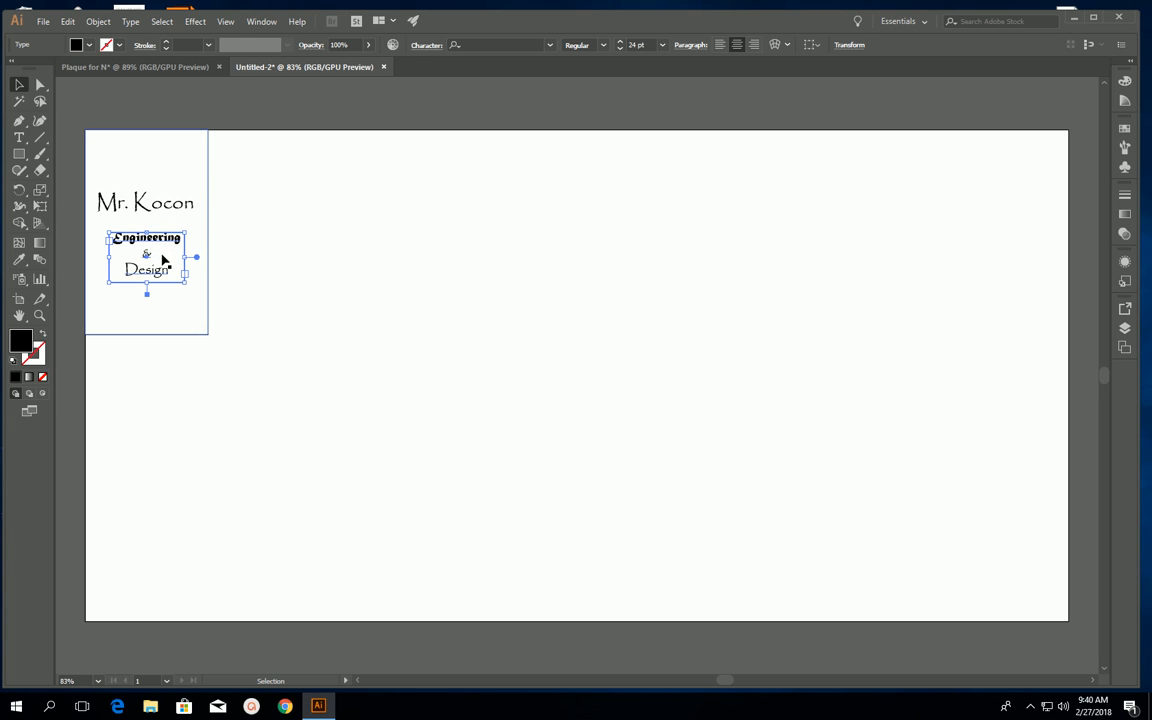
pyautogui.press('a')
pyautogui.hotkey('ctrl', 'z')
pyautogui.press('v')
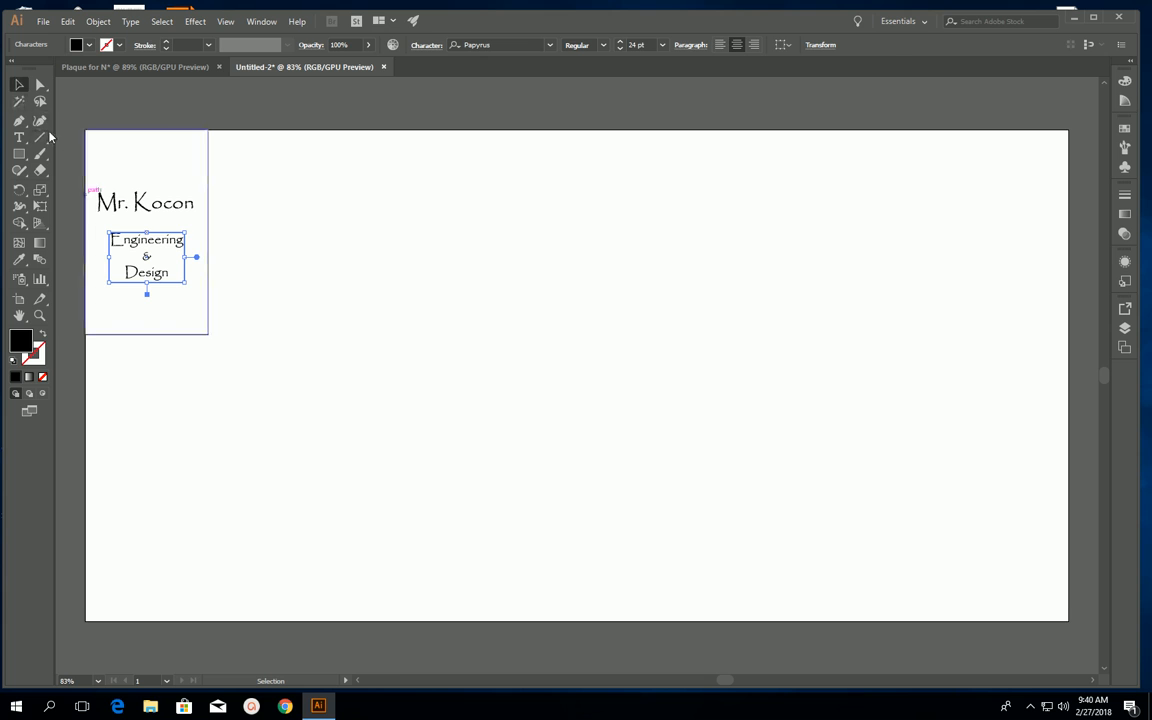
pyautogui.click(181, 333)
pyautogui.click(441, 294)
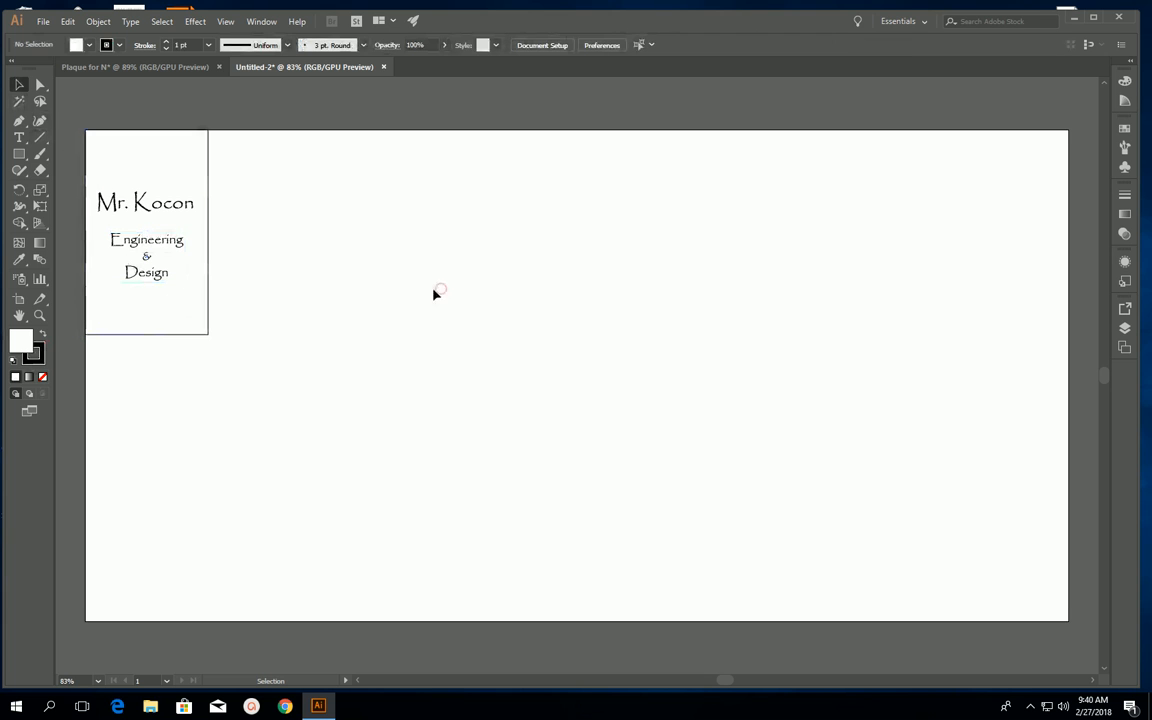
# - Save the document to the Desktop as an Adobe Illustrator file named with the surname followed by "_CandyMachine", keeping the default Illustrator options
pyautogui.click(42, 23)
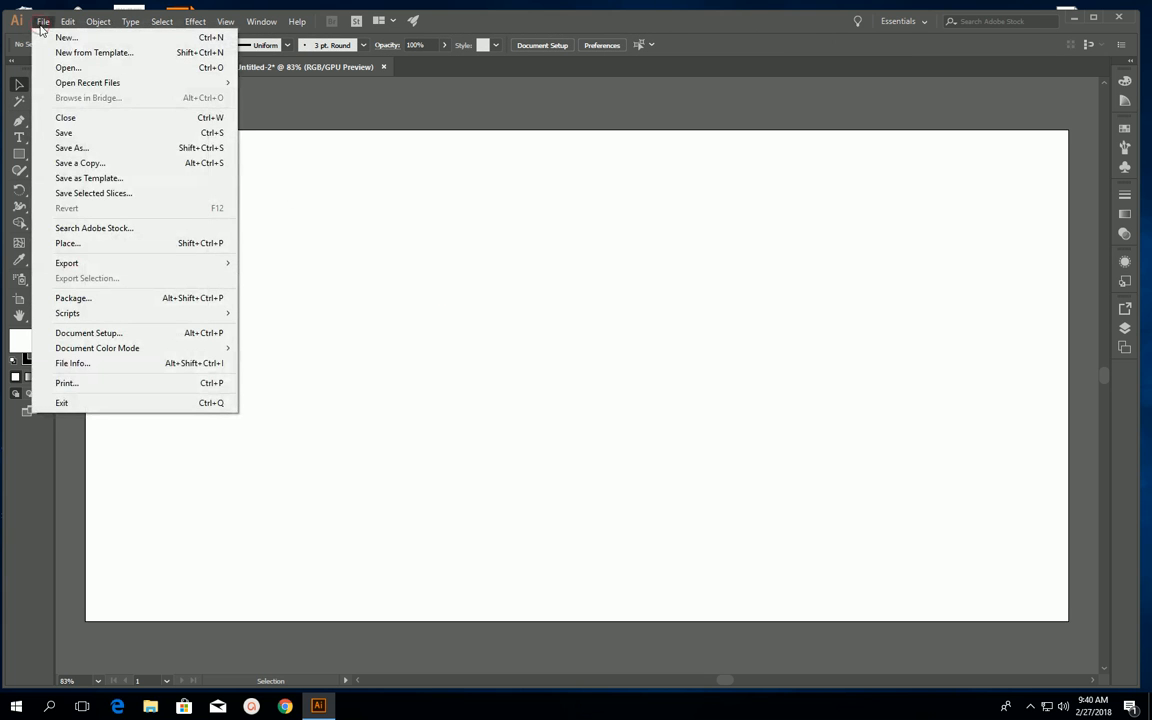
pyautogui.click(68, 147)
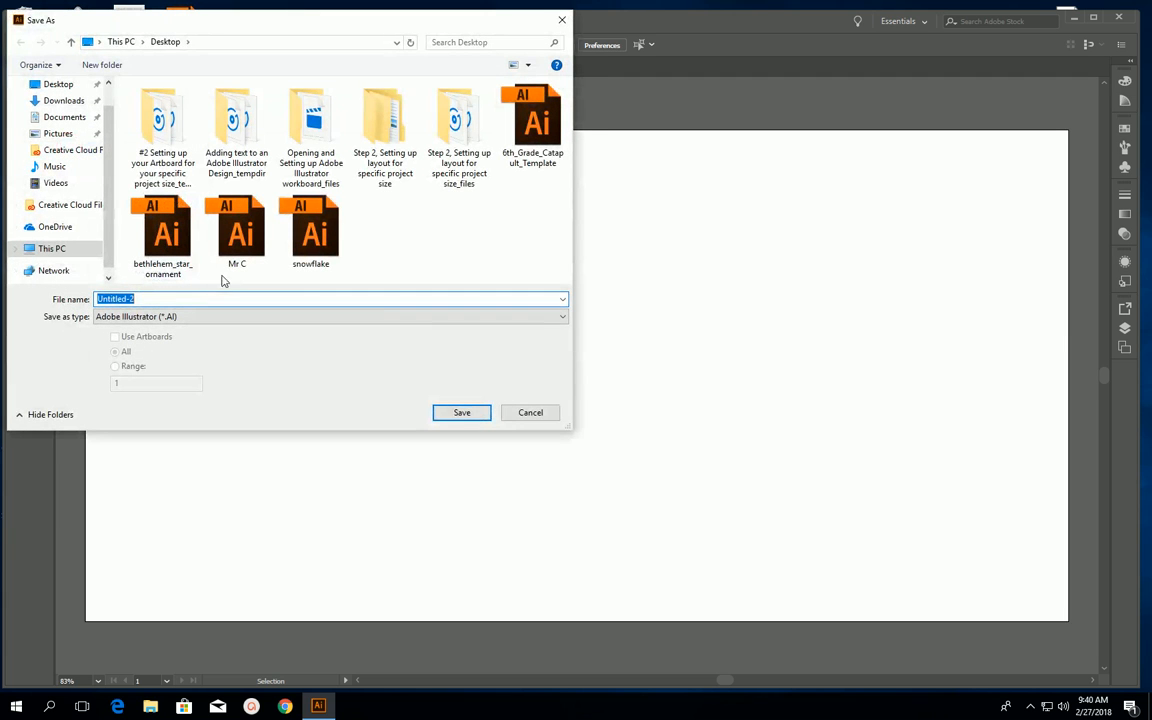
pyautogui.write('Kocon')
pyautogui.click(57, 86)
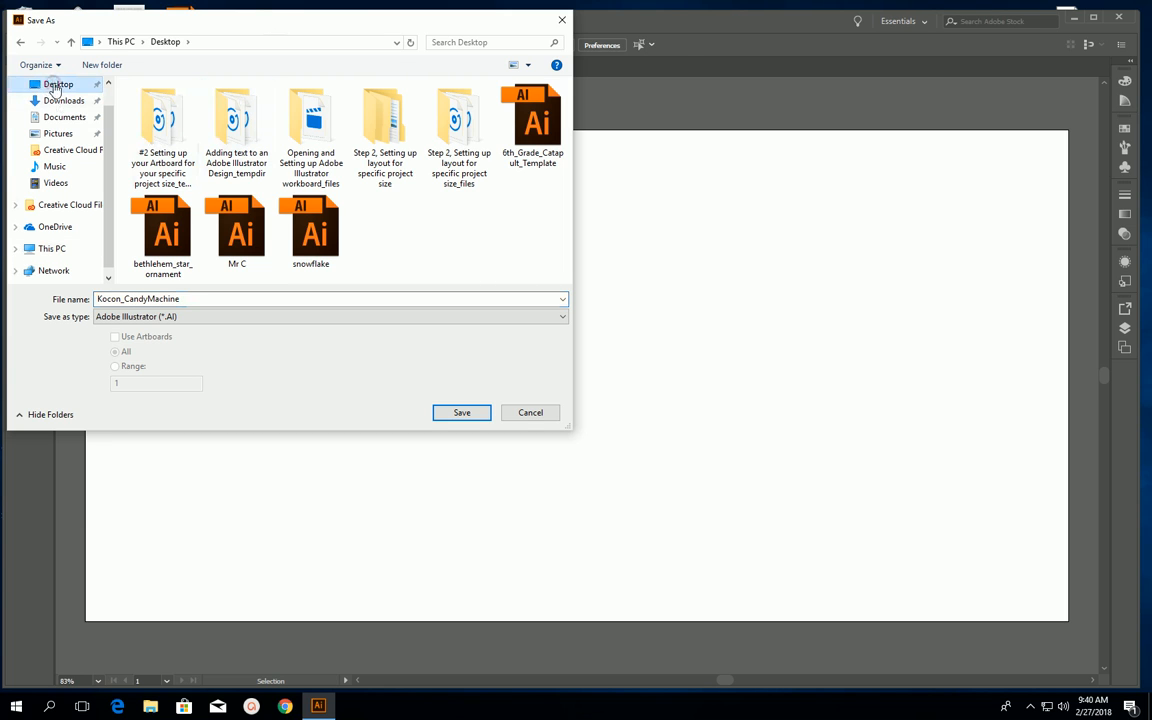
pyautogui.click(462, 413)
pyautogui.click(628, 535)
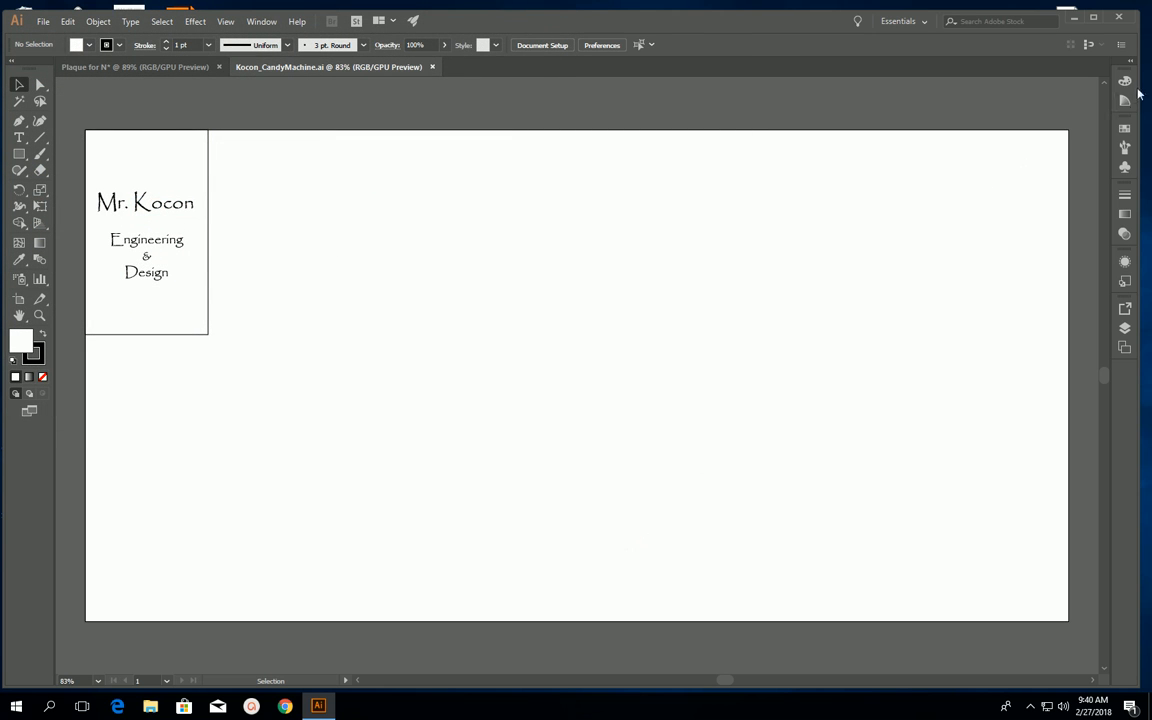
# - Quit Illustrator without saving the "Plaque for N" document and clear the clipboard
pyautogui.click(1118, 18)
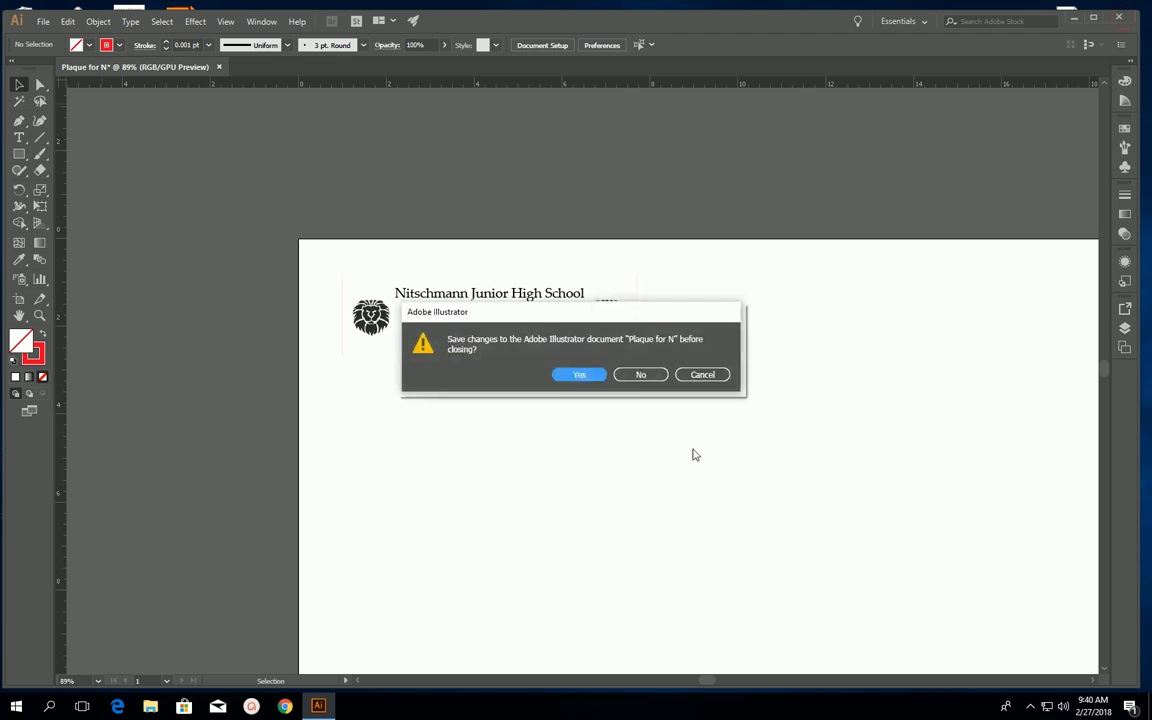
pyautogui.click(637, 377)
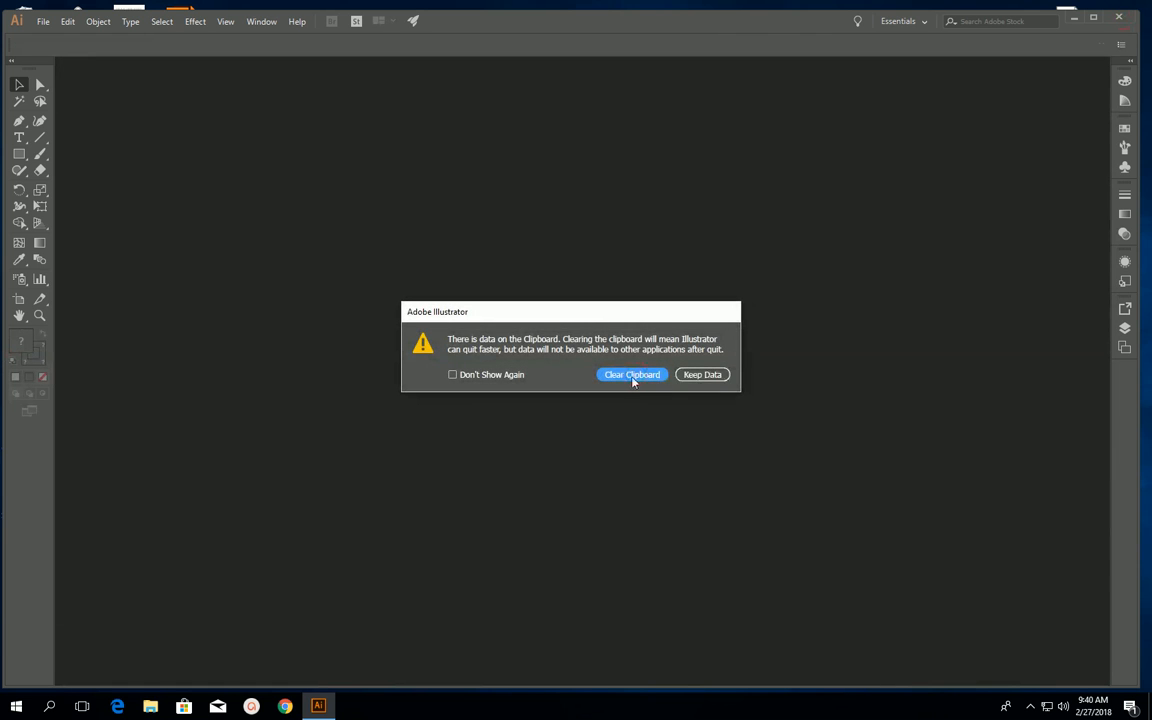
pyautogui.click(631, 376)
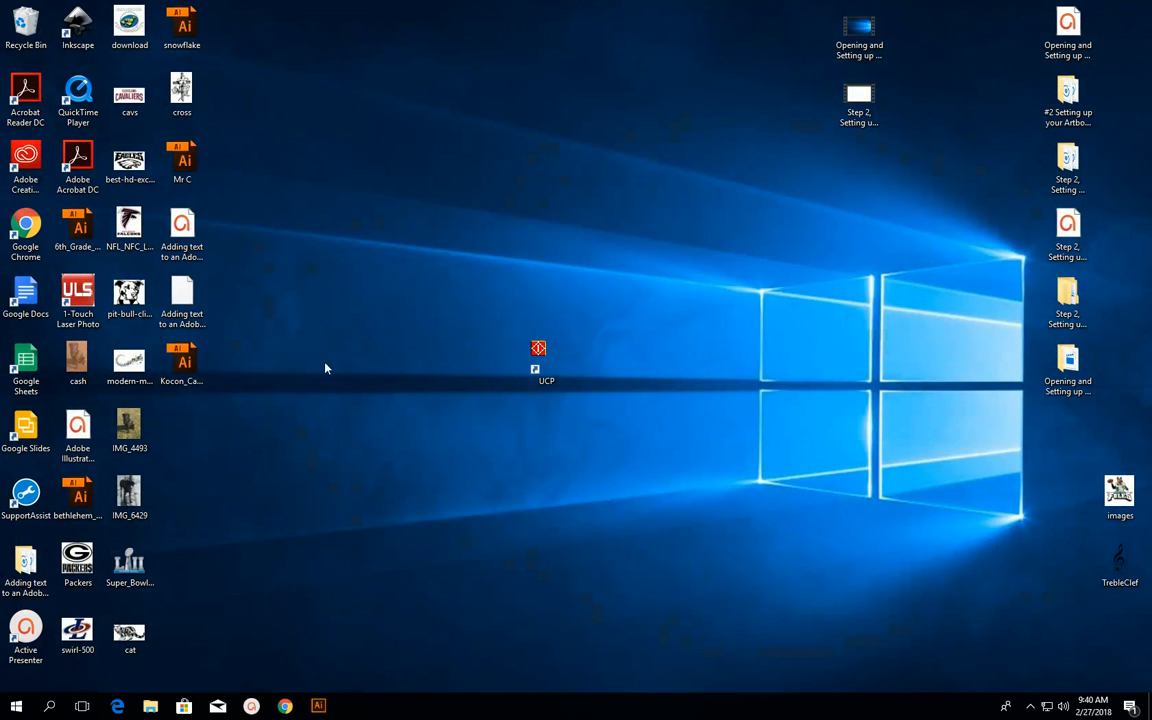
# - Move the saved CandyMachine file to a free spot on the desktop and open Google Drive in Chrome
pyautogui.moveTo(181, 365); pyautogui.dragTo(785, 503)
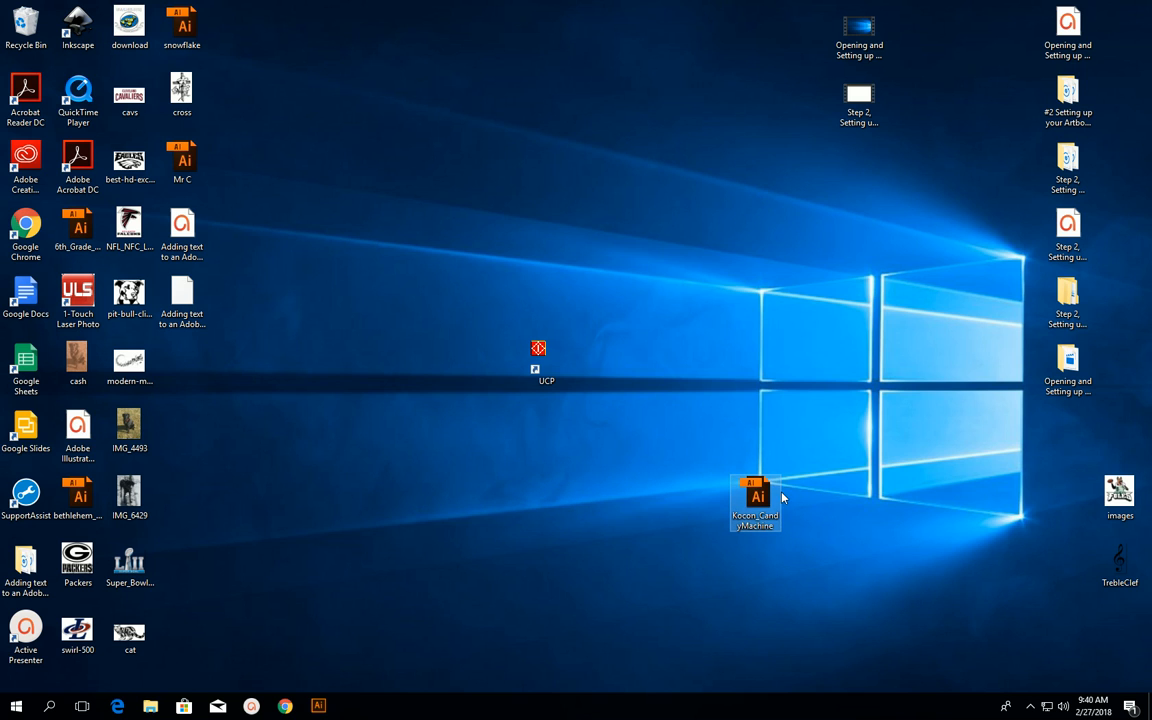
pyautogui.moveTo(757, 508); pyautogui.dragTo(258, 430)
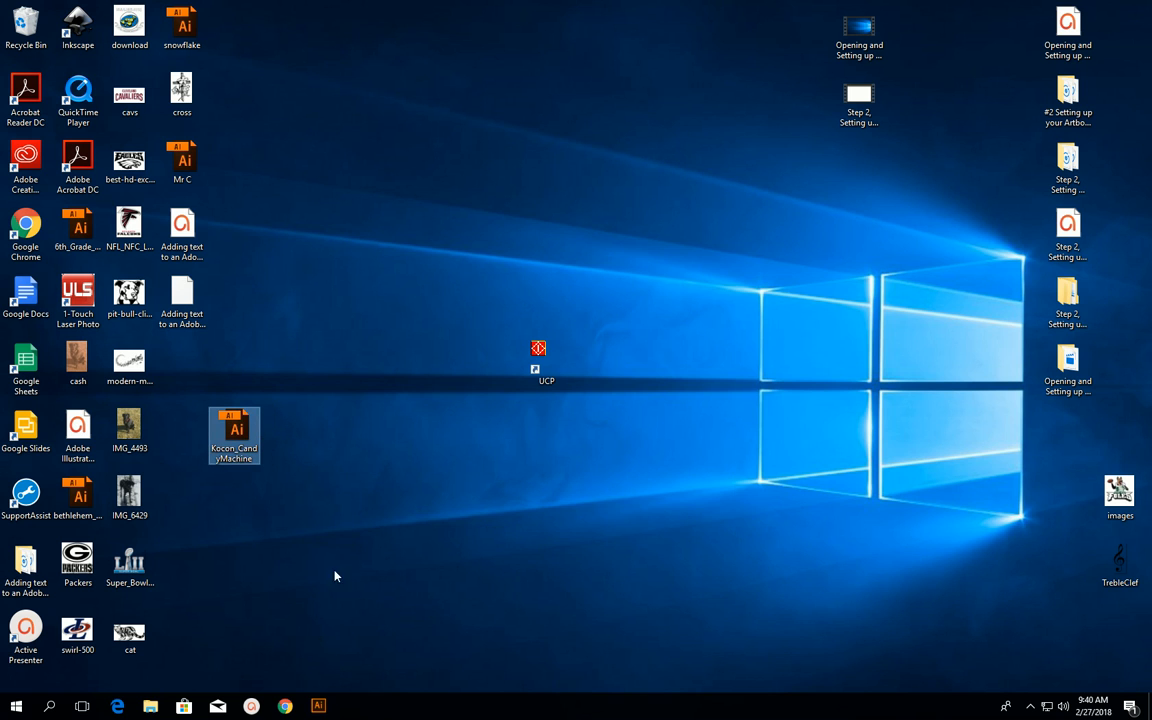
pyautogui.click(286, 707)
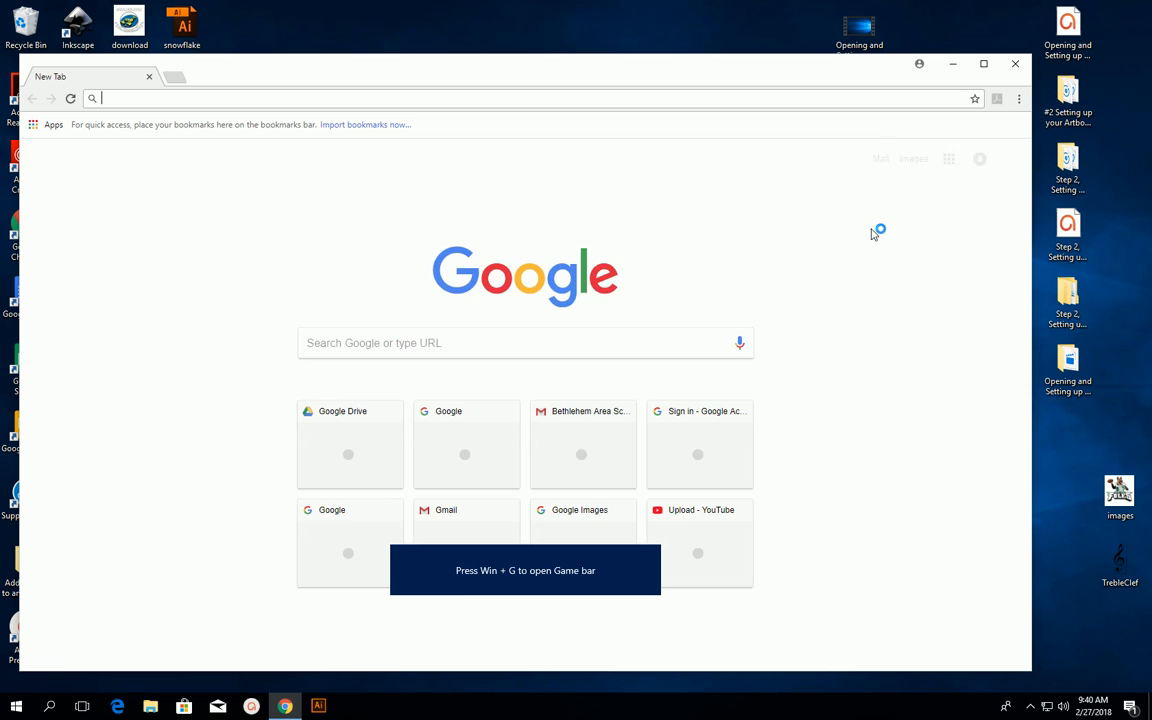
pyautogui.click(948, 160)
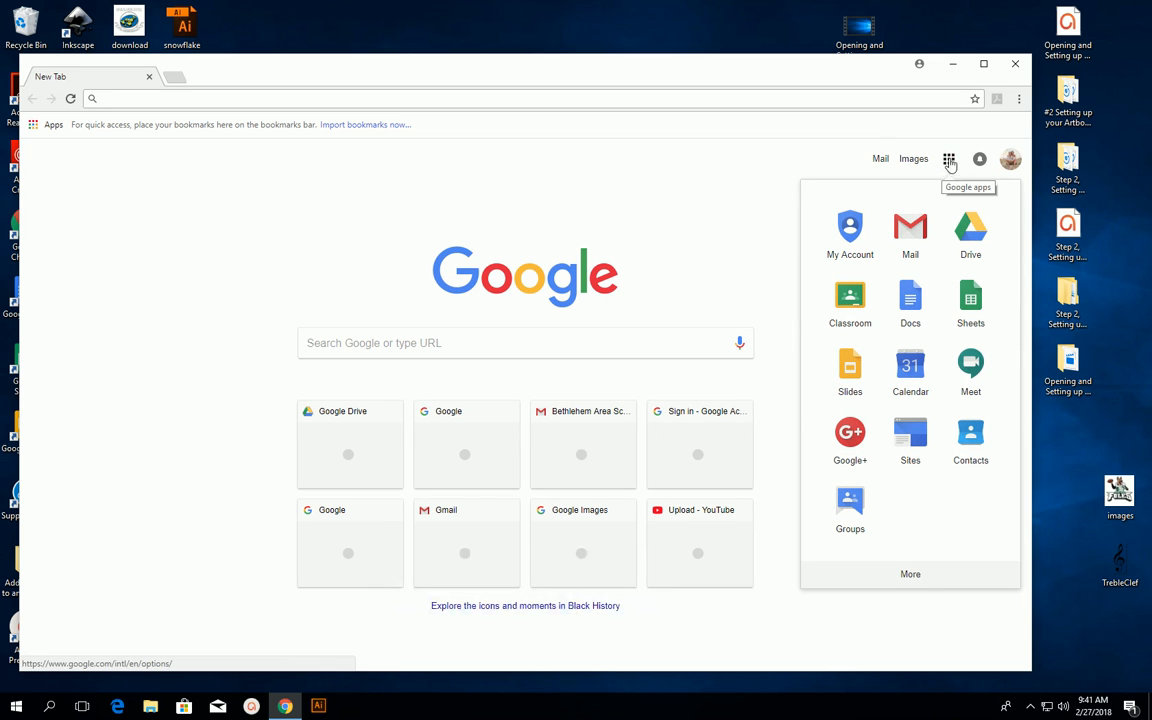
pyautogui.click(968, 234)
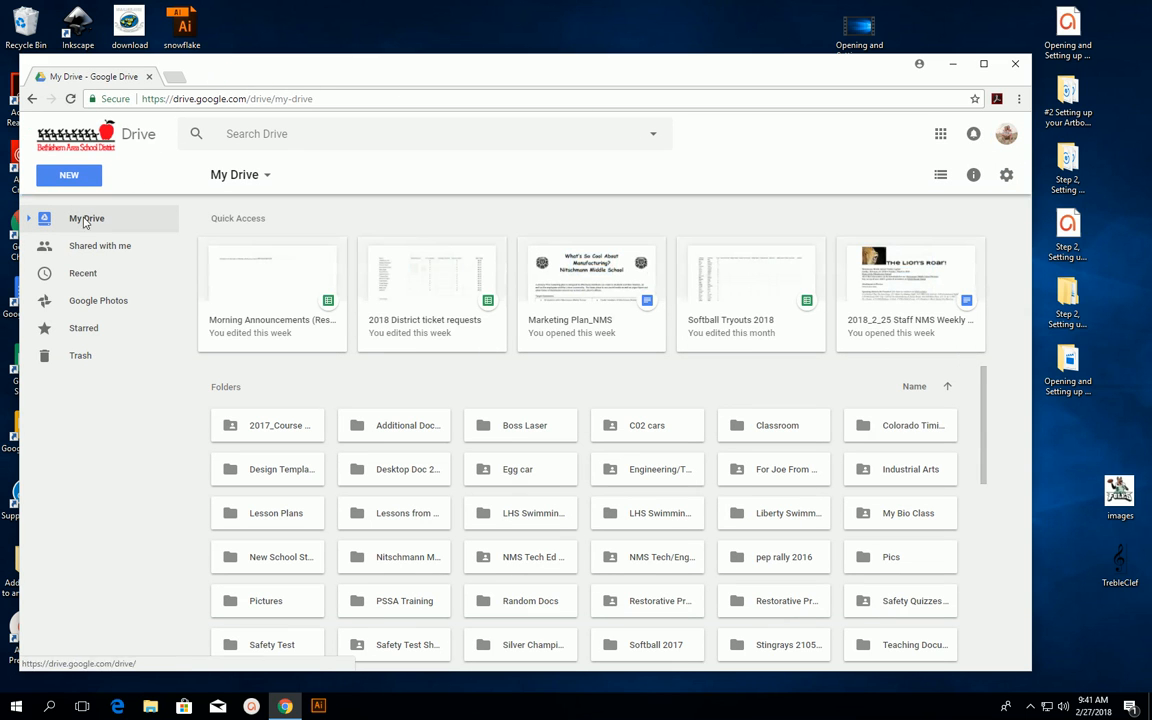
# - Move the browser window aside and upload the CandyMachine file from the desktop to My Drive
pyautogui.moveTo(191, 75); pyautogui.dragTo(476, 46)
pyautogui.click(234, 428)
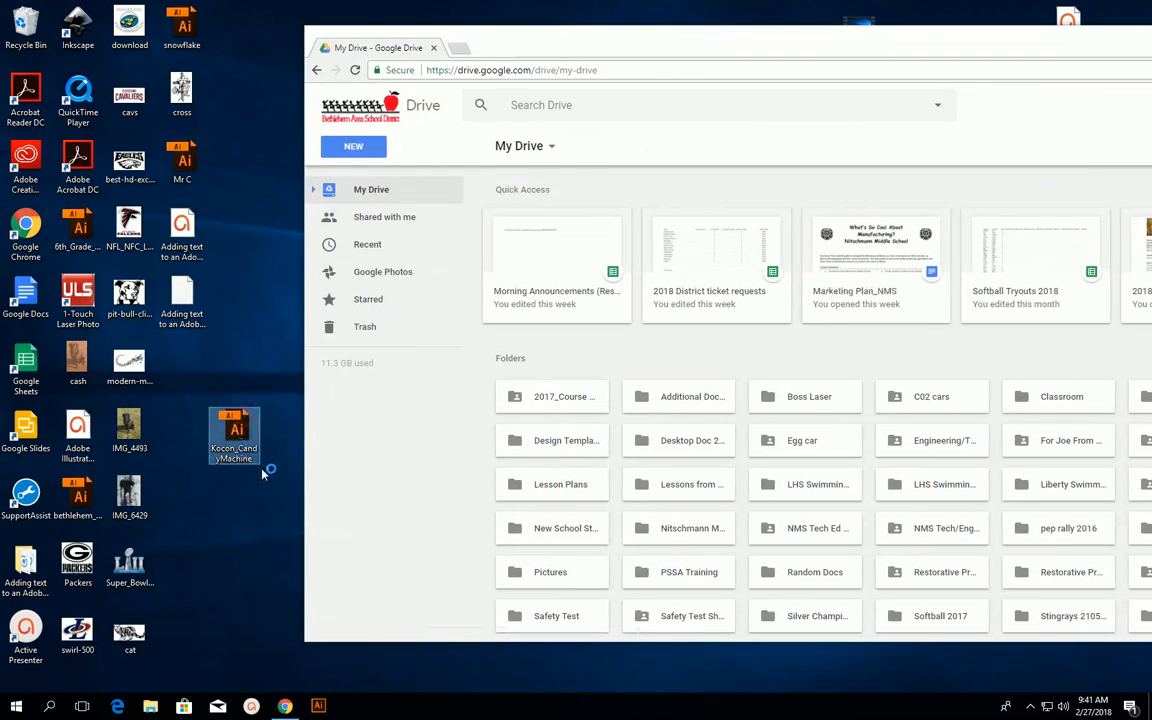
pyautogui.moveTo(234, 424); pyautogui.dragTo(635, 373)
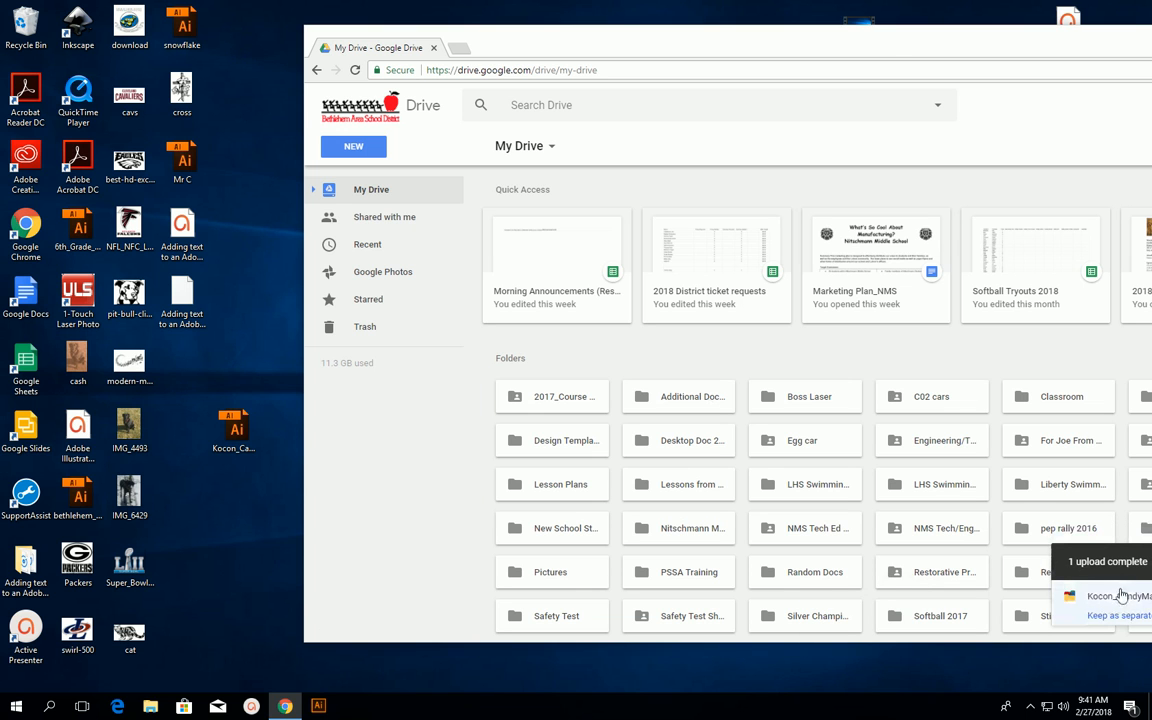
# - Close the Google Drive window and move the CandyMachine file from the desktop to the Recycle Bin
pyautogui.moveTo(914, 53); pyautogui.dragTo(683, 55)
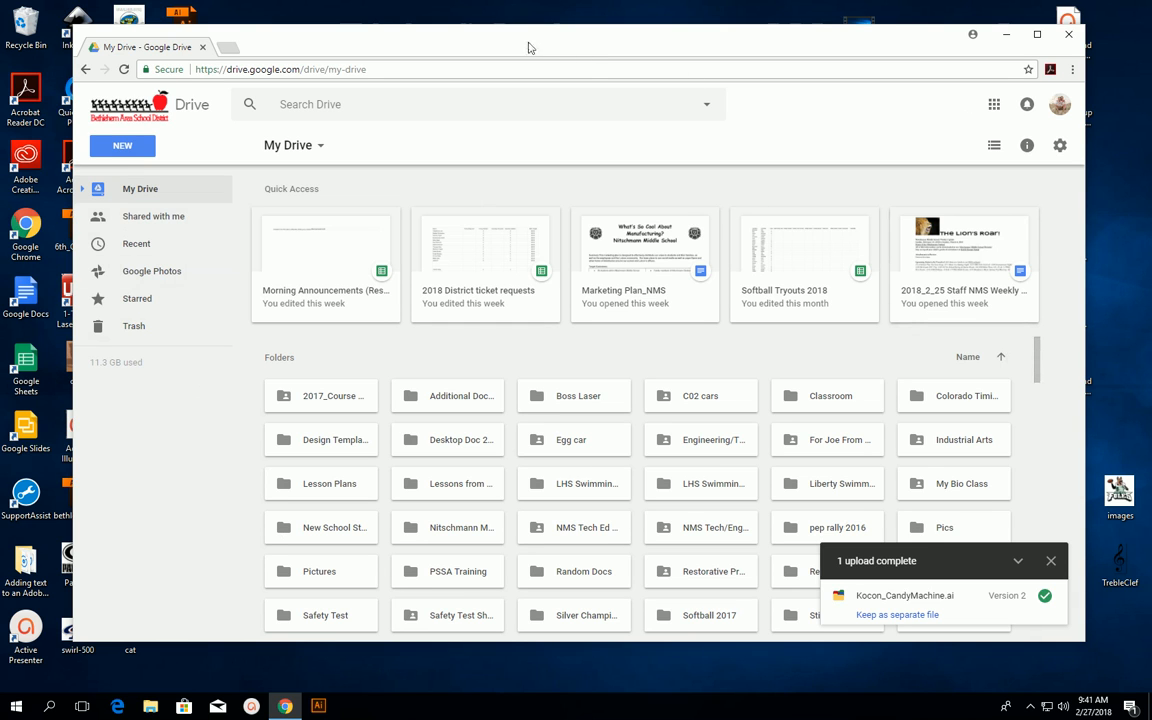
pyautogui.moveTo(530, 42); pyautogui.dragTo(520, 42)
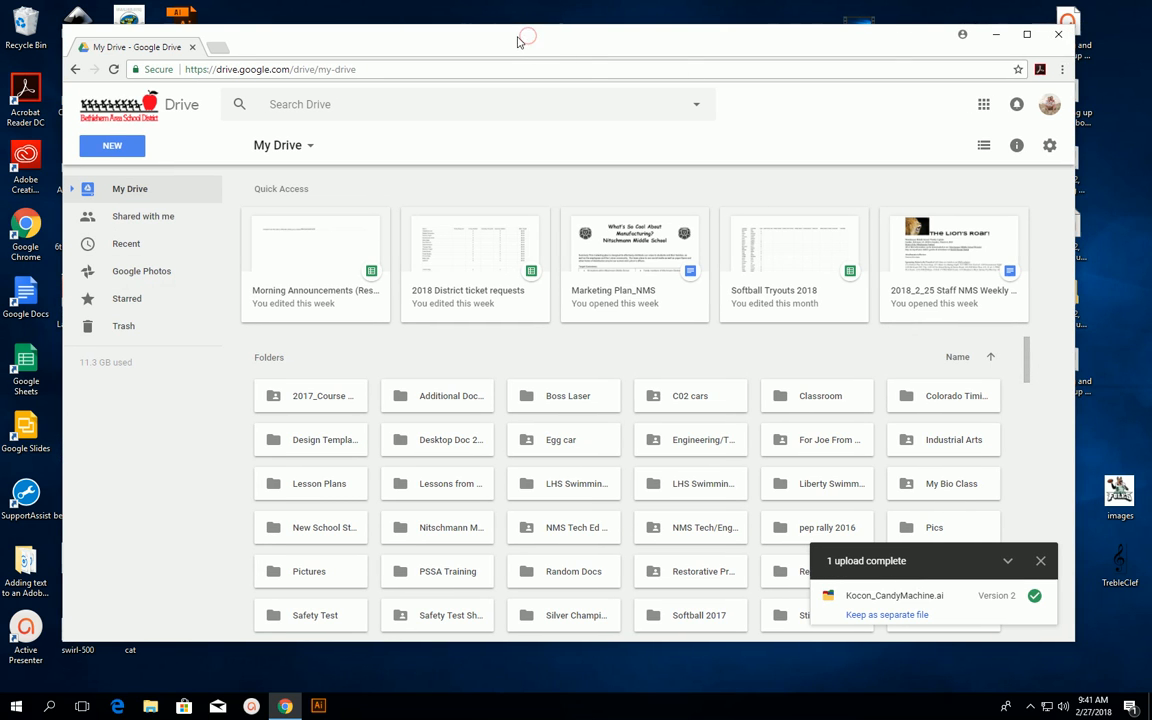
pyautogui.click(1060, 37)
pyautogui.moveTo(219, 450); pyautogui.dragTo(28, 25)
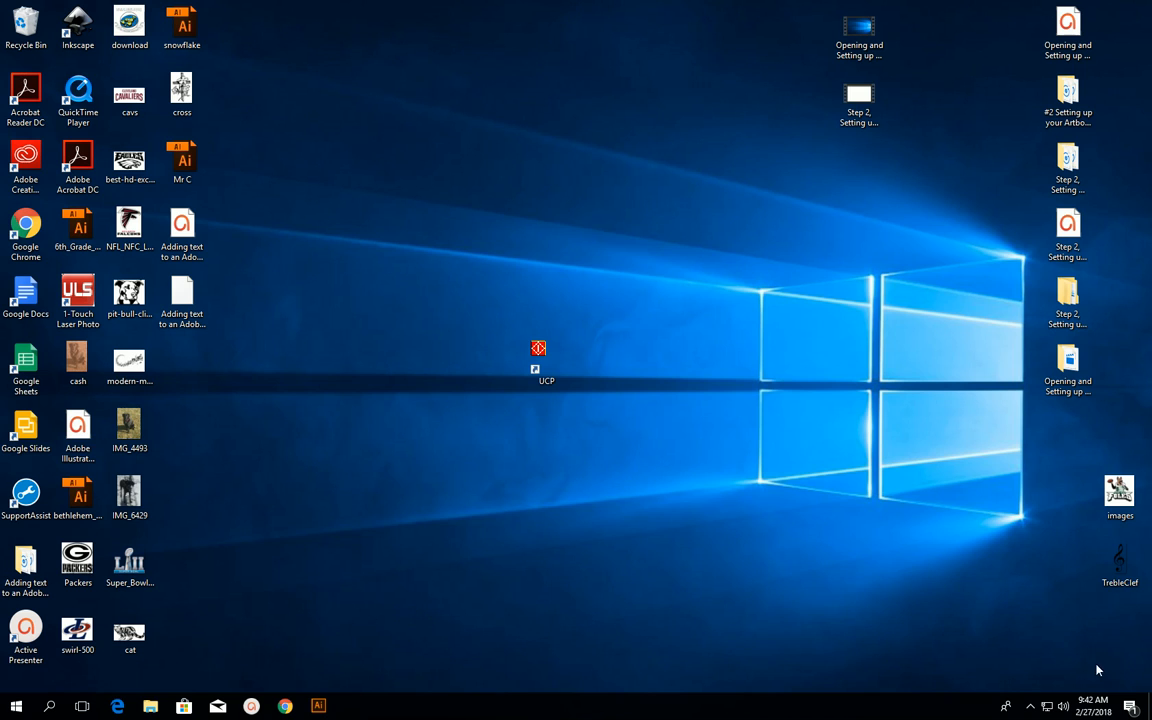
pyautogui.click(1030, 706)
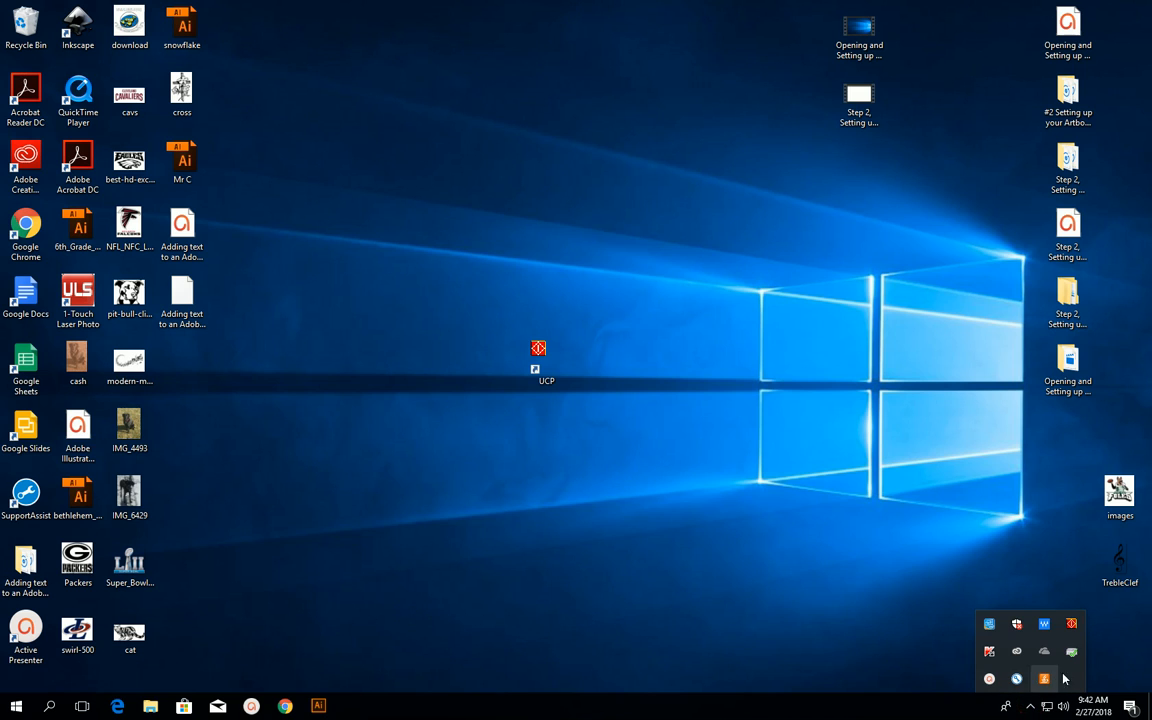